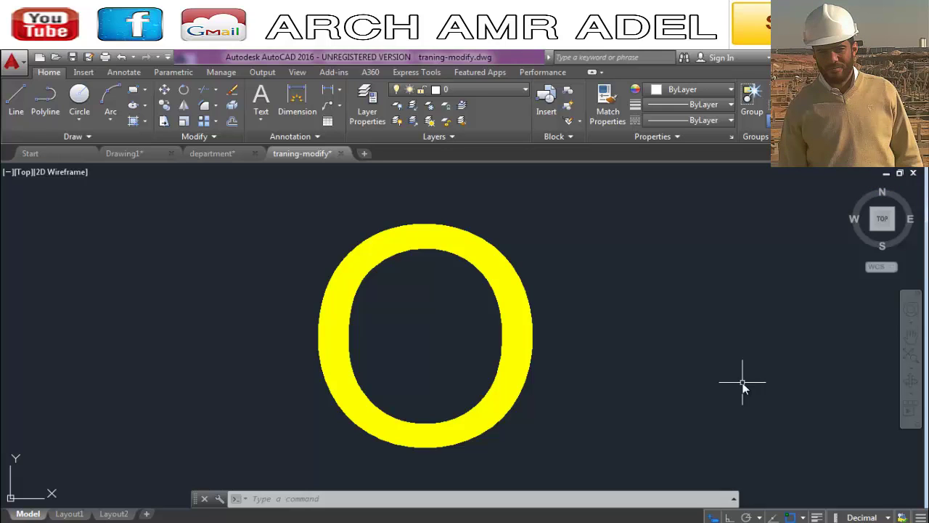
Step: Erase the three outer concentric circles, keeping only the innermost yellow circle in the O column
{"action": "scroll", "coordinate": [663, 332], "scroll_direction": "down", "scroll_amount": 5}
{"action": "middle_click_drag", "start_coordinate": [632, 450], "coordinate": [599, 416]}
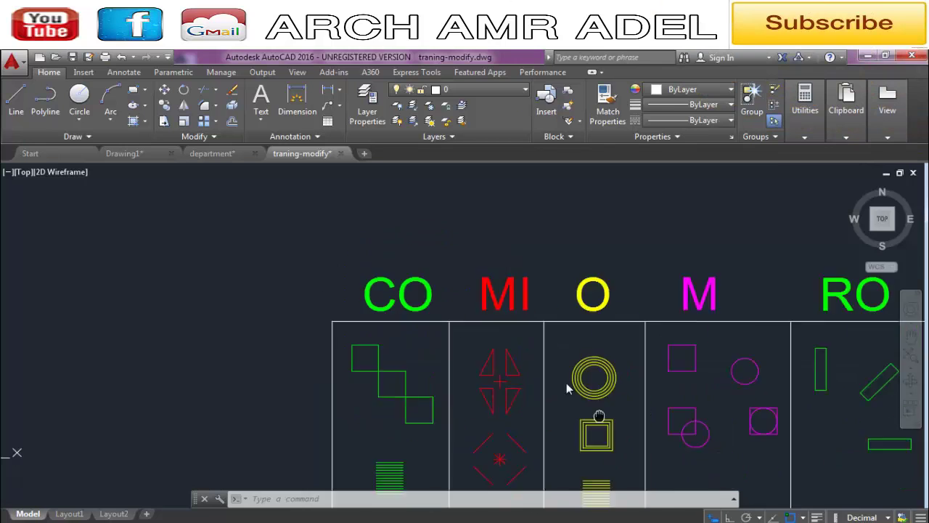
{"action": "middle_click_drag", "start_coordinate": [567, 389], "coordinate": [518, 362]}
{"action": "scroll", "coordinate": [522, 341], "scroll_direction": "up", "scroll_amount": 3}
{"action": "scroll", "coordinate": [540, 301], "scroll_direction": "up", "scroll_amount": 4}
{"action": "scroll", "coordinate": [546, 265], "scroll_direction": "up", "scroll_amount": 1}
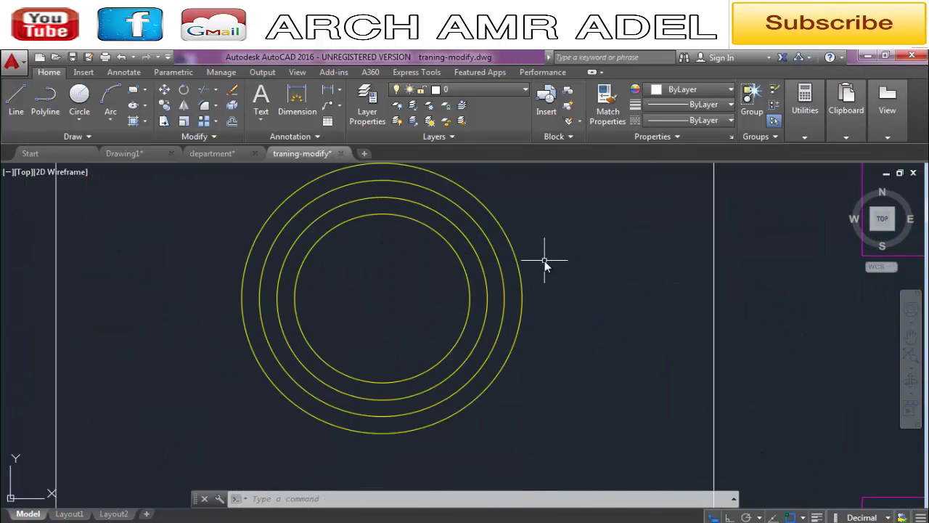
{"action": "middle_click_drag", "start_coordinate": [573, 257], "coordinate": [630, 329]}
{"action": "left_click", "coordinate": [597, 307]}
{"action": "left_click", "coordinate": [537, 379]}
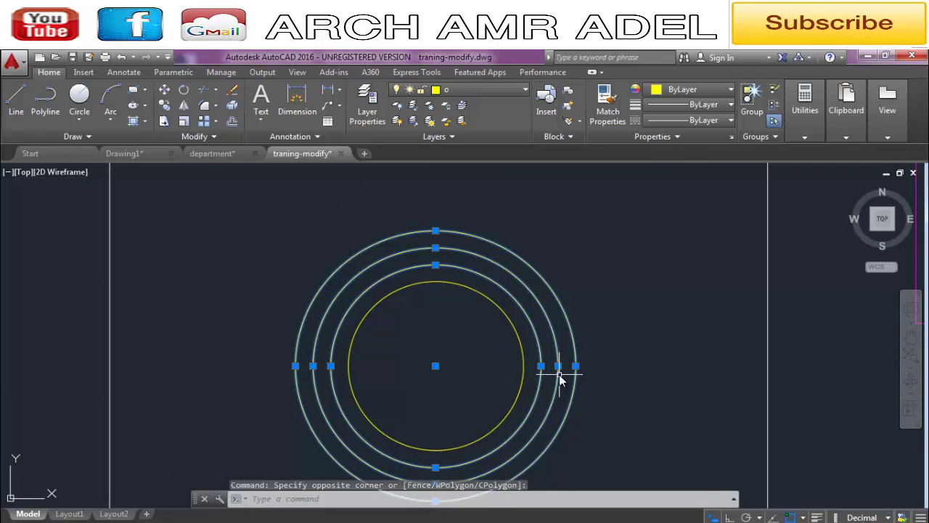
{"action": "key", "text": "Delete"}
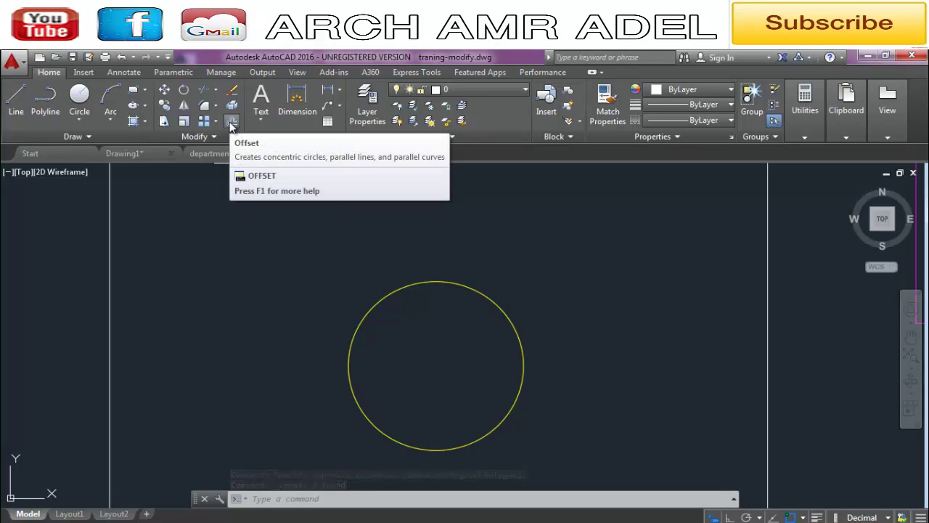
{"action": "mouse_move", "coordinate": [231, 121]}
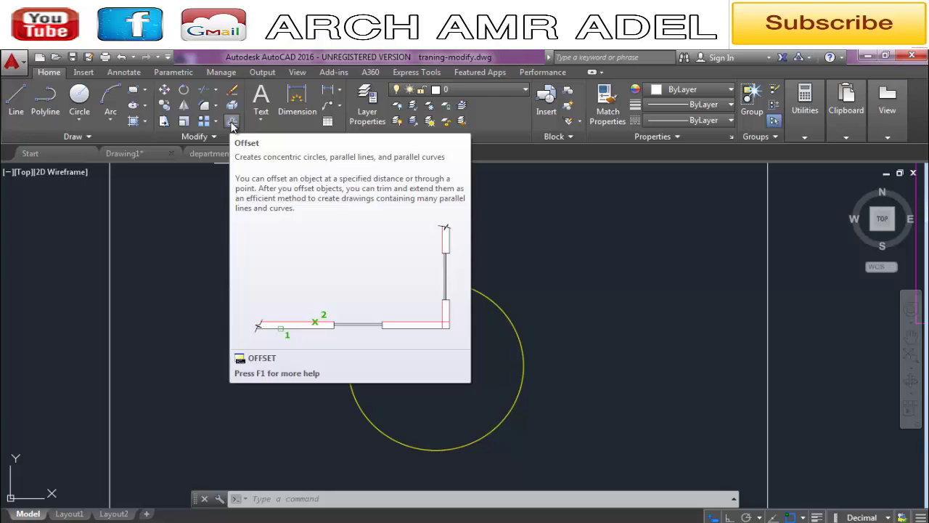
Step: Start OFFSET (O) with an offset distance of 1
{"action": "left_click", "coordinate": [403, 184]}
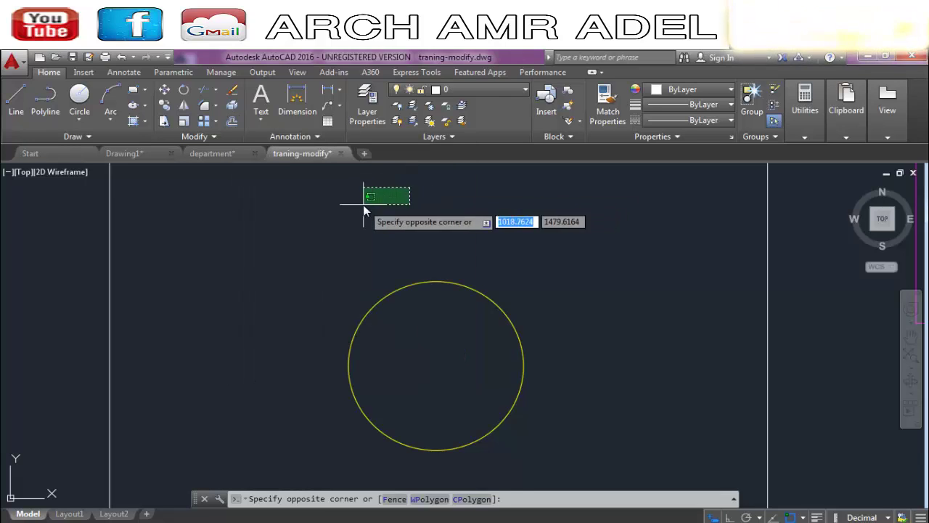
{"action": "type", "text": "o"}
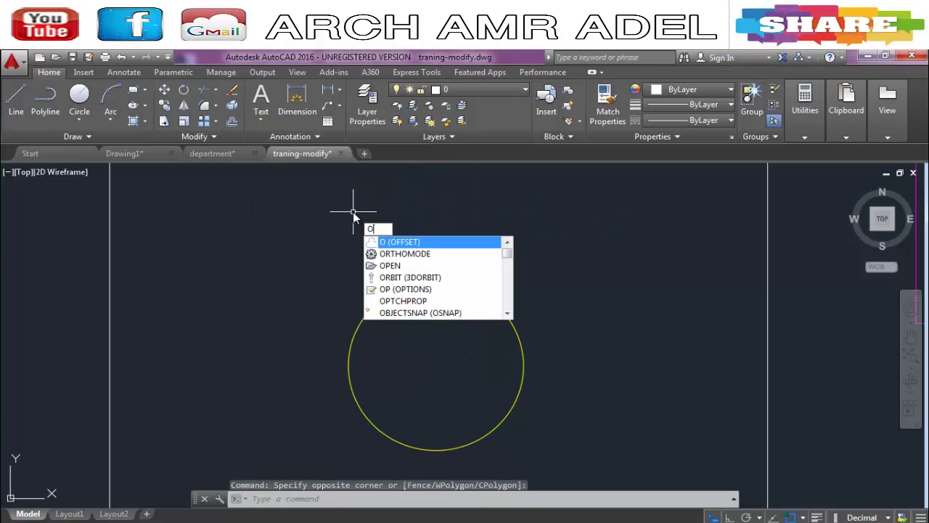
{"action": "key", "text": "Return"}
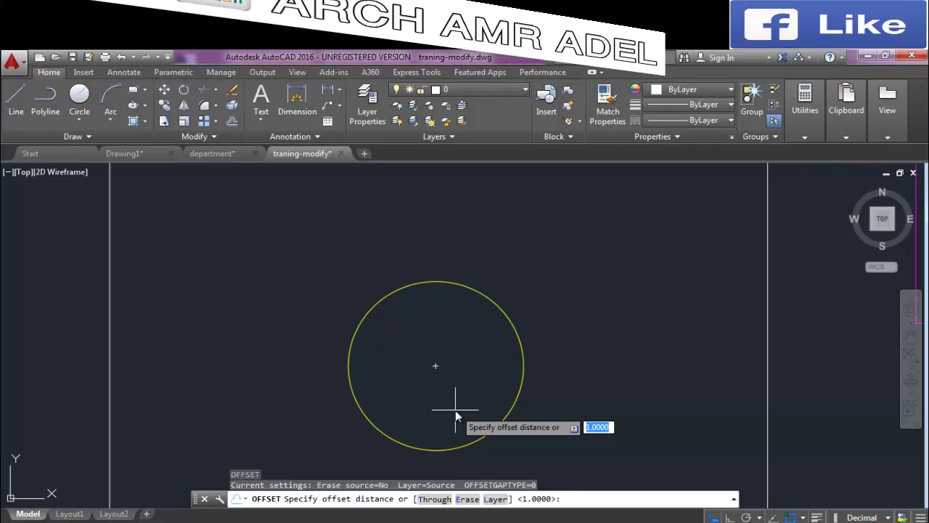
{"action": "type", "text": "1"}
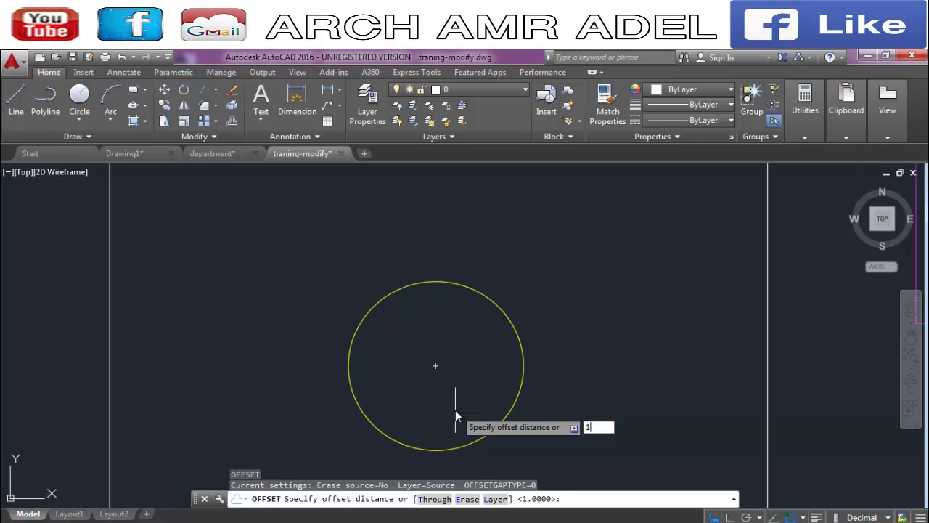
{"action": "key", "text": "Return"}
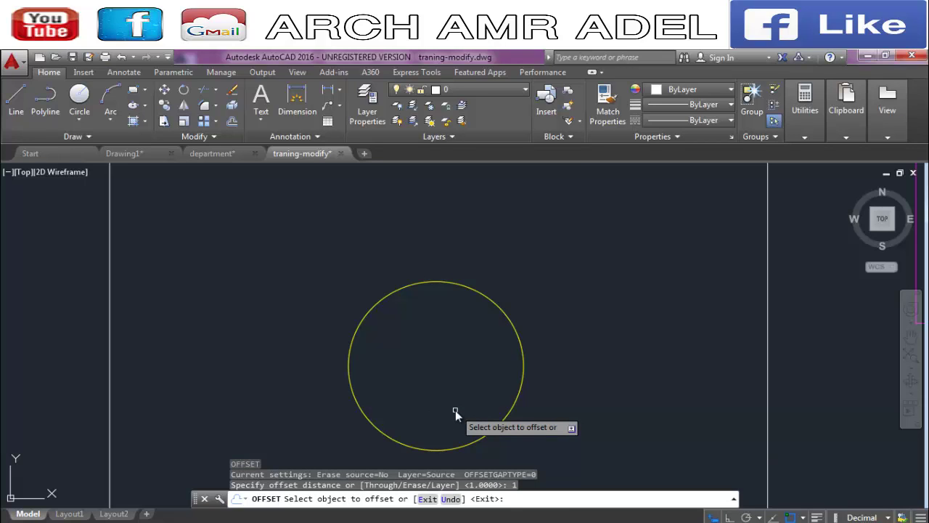
Step: Offset the yellow circle outward four times, adding rings spaced 1 apart outside it
{"action": "scroll", "coordinate": [470, 327], "scroll_direction": "down", "scroll_amount": 4}
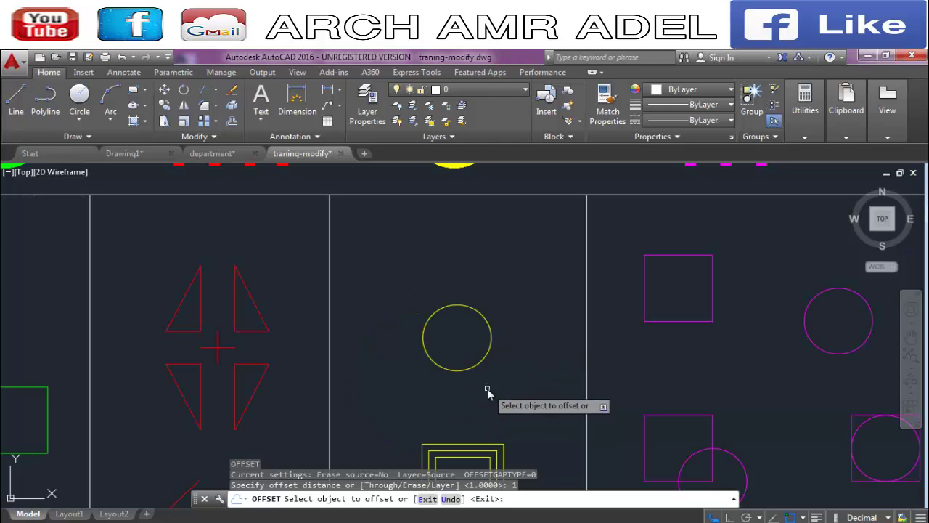
{"action": "middle_click_drag", "start_coordinate": [487, 389], "coordinate": [480, 307]}
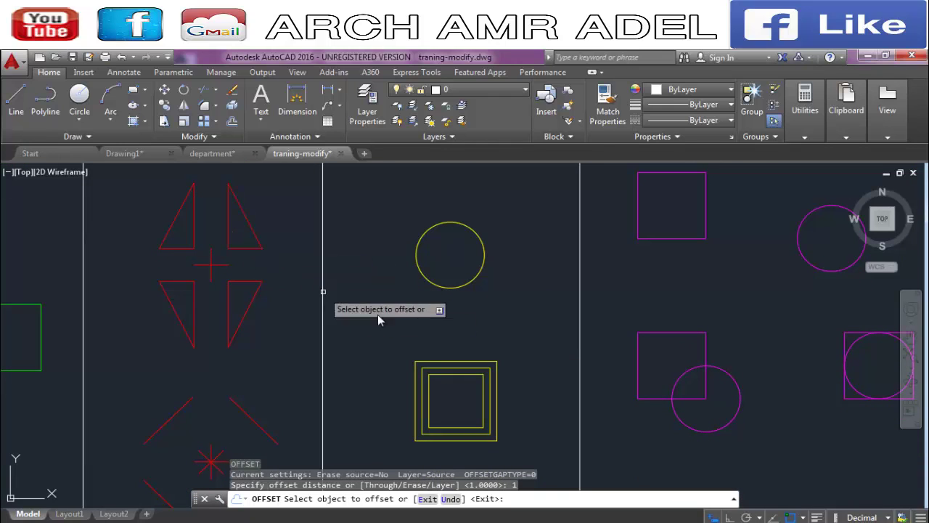
{"action": "scroll", "coordinate": [461, 212], "scroll_direction": "up", "scroll_amount": 4}
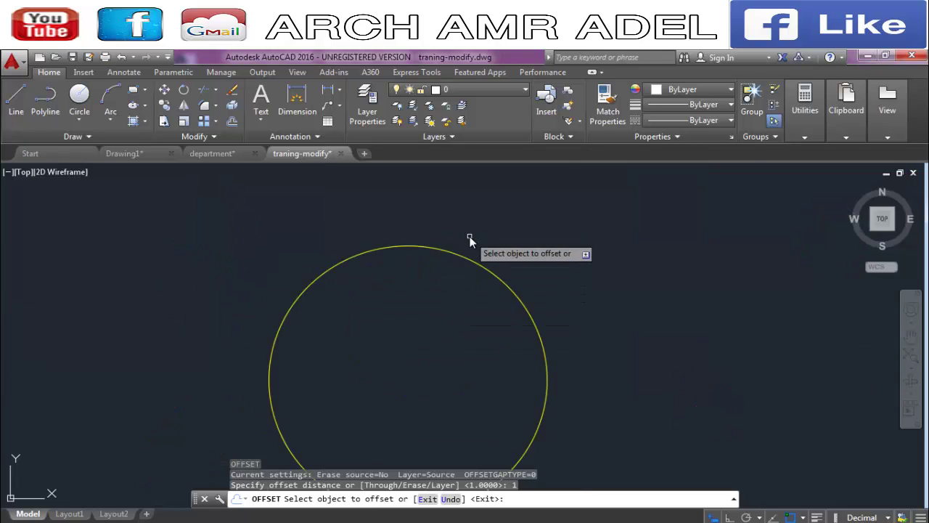
{"action": "left_click", "coordinate": [477, 255]}
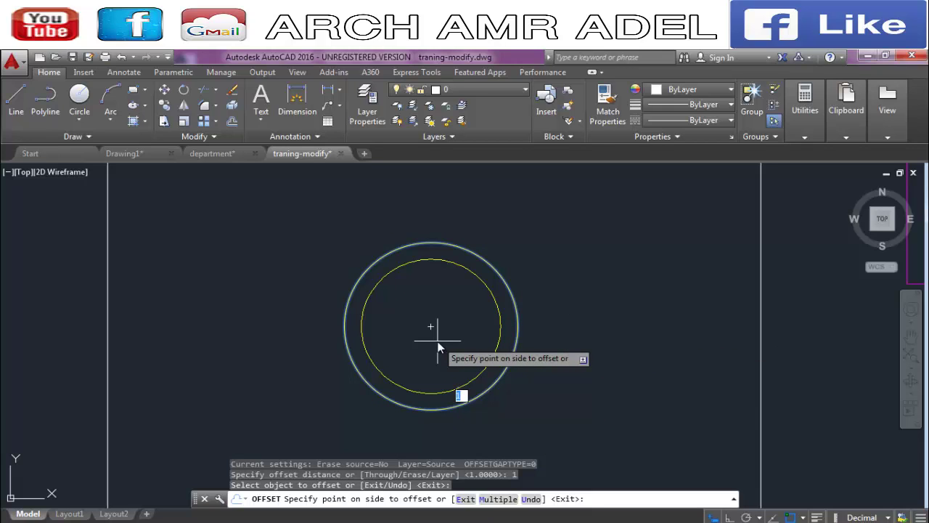
{"action": "left_click", "coordinate": [593, 304]}
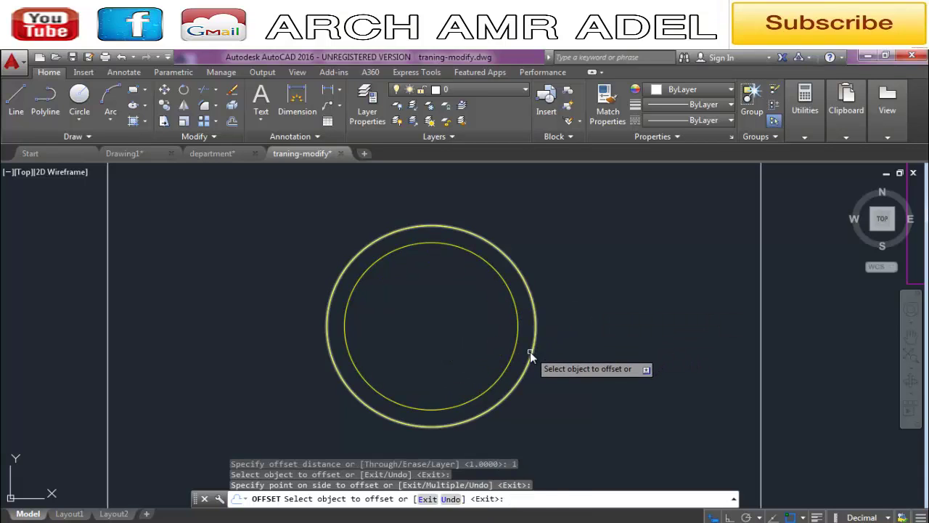
{"action": "left_click", "coordinate": [531, 351]}
{"action": "left_click", "coordinate": [612, 325]}
{"action": "left_click", "coordinate": [548, 342]}
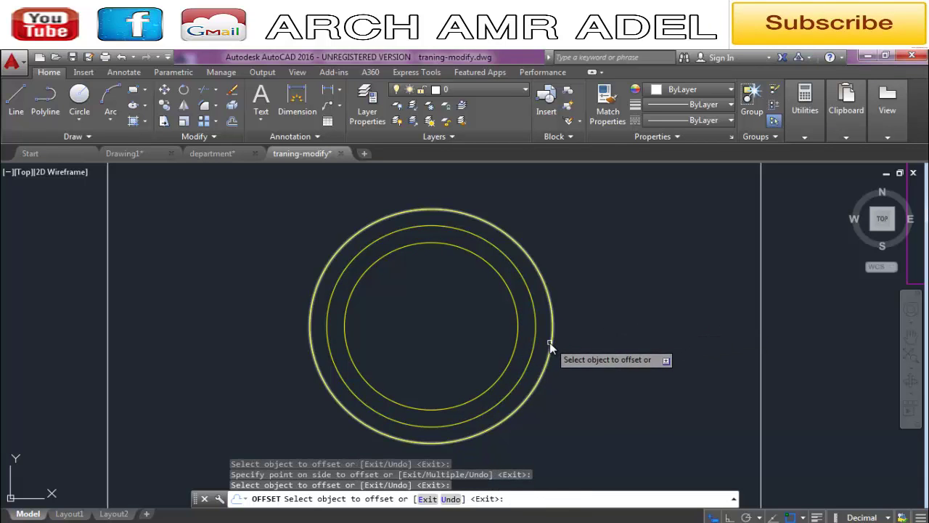
{"action": "left_click", "coordinate": [626, 322]}
{"action": "left_click", "coordinate": [566, 347]}
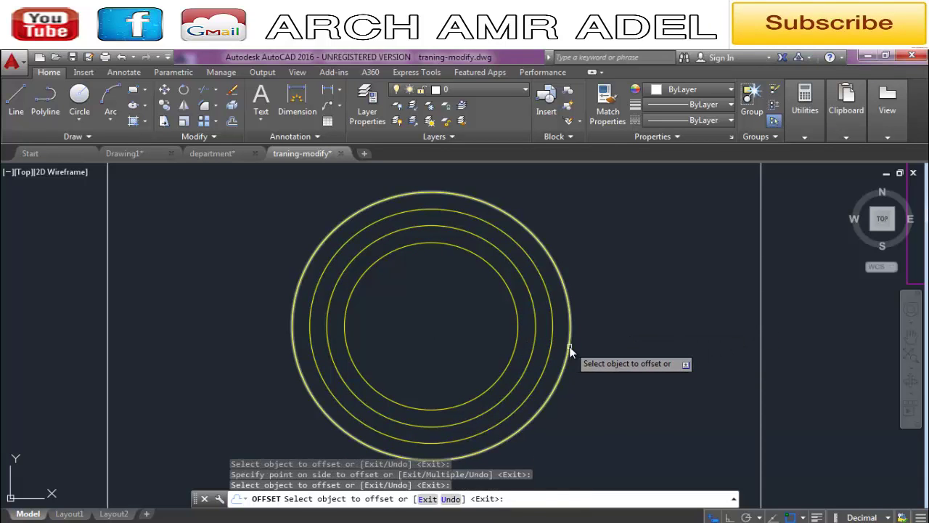
{"action": "left_click", "coordinate": [646, 338]}
Step: Add smaller concentric rings inside the circle, spaced 1 apart, then end Offset
{"action": "left_click", "coordinate": [517, 349]}
{"action": "left_click", "coordinate": [482, 346]}
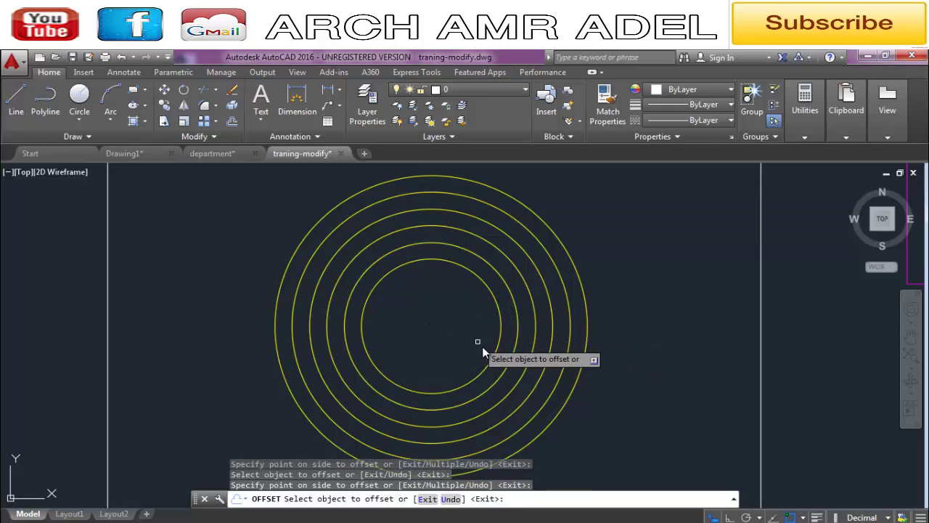
{"action": "left_click", "coordinate": [494, 359]}
{"action": "left_click", "coordinate": [453, 351]}
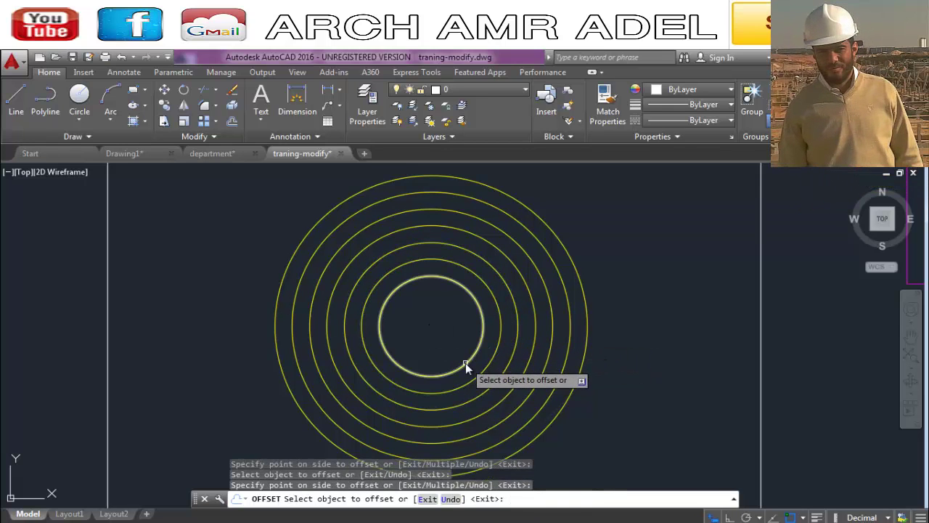
{"action": "left_click", "coordinate": [465, 363]}
{"action": "left_click", "coordinate": [454, 355]}
{"action": "left_click", "coordinate": [455, 356]}
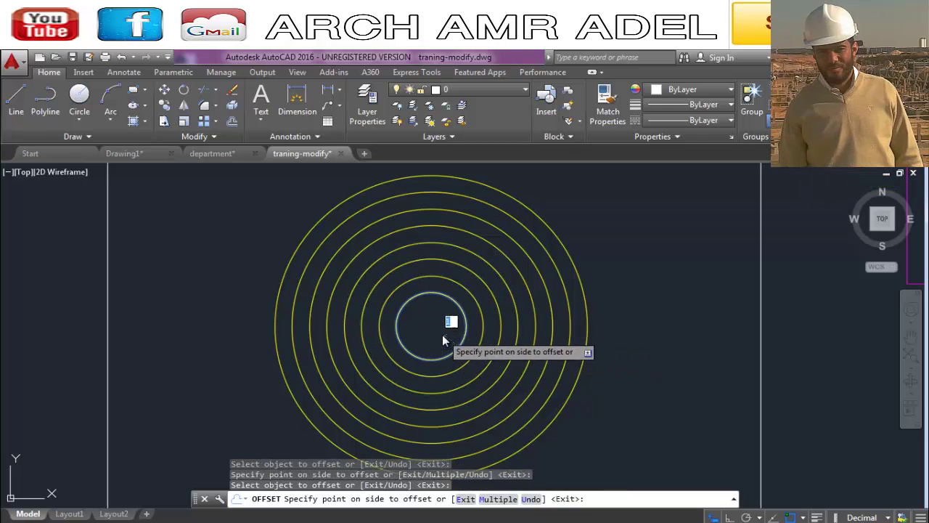
{"action": "left_click", "coordinate": [448, 328]}
{"action": "left_click", "coordinate": [436, 338]}
{"action": "scroll", "coordinate": [434, 335], "scroll_direction": "up", "scroll_amount": 4}
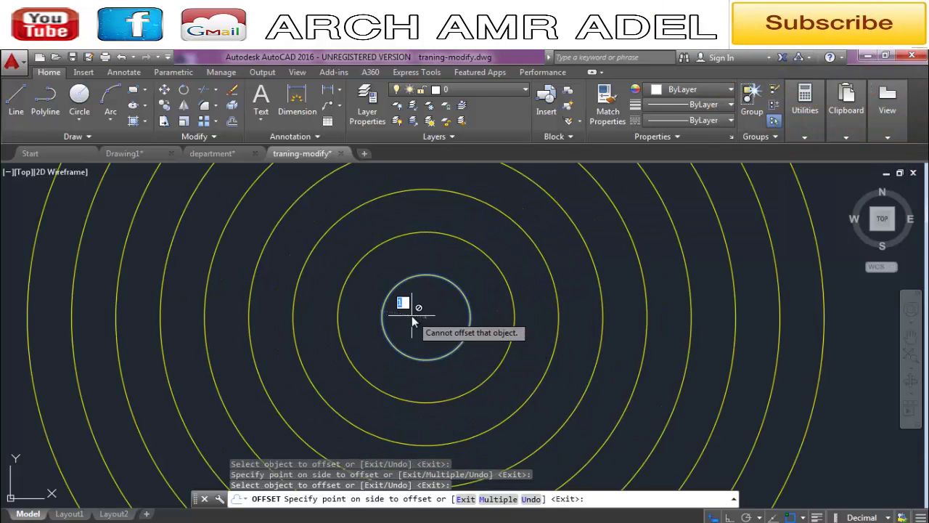
{"action": "left_click", "coordinate": [410, 316]}
{"action": "left_click", "coordinate": [450, 354]}
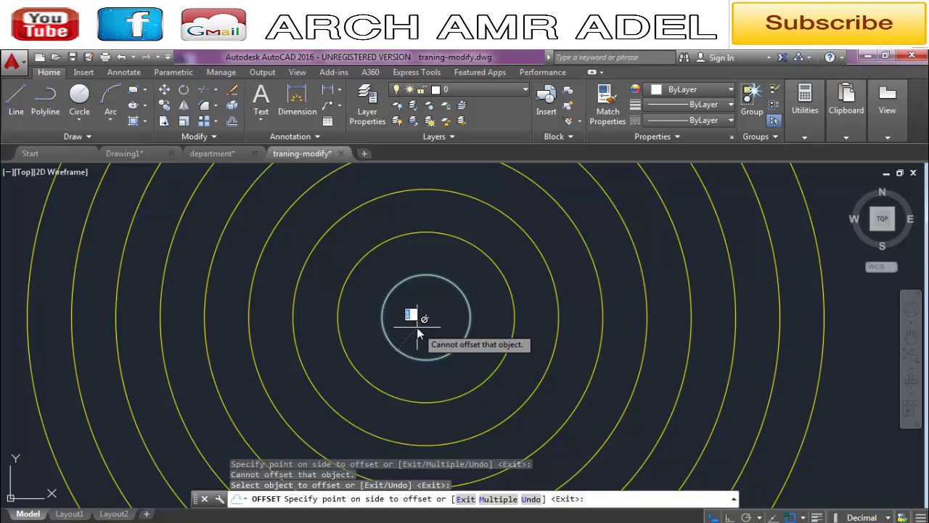
{"action": "scroll", "coordinate": [417, 332], "scroll_direction": "down", "scroll_amount": 3}
{"action": "scroll", "coordinate": [418, 333], "scroll_direction": "down", "scroll_amount": 2}
{"action": "key", "text": "Escape"}
Step: Restart OFFSET, keeping the offset distance of 1
{"action": "middle_click_drag", "start_coordinate": [491, 402], "coordinate": [497, 371]}
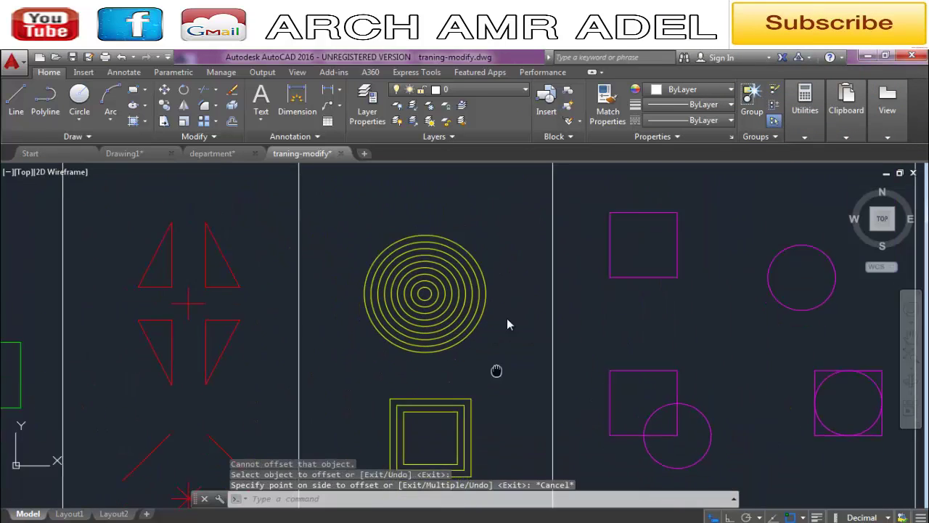
{"action": "scroll", "coordinate": [465, 421], "scroll_direction": "up", "scroll_amount": 4}
{"action": "scroll", "coordinate": [508, 356], "scroll_direction": "down", "scroll_amount": 4}
{"action": "scroll", "coordinate": [425, 367], "scroll_direction": "up", "scroll_amount": 5}
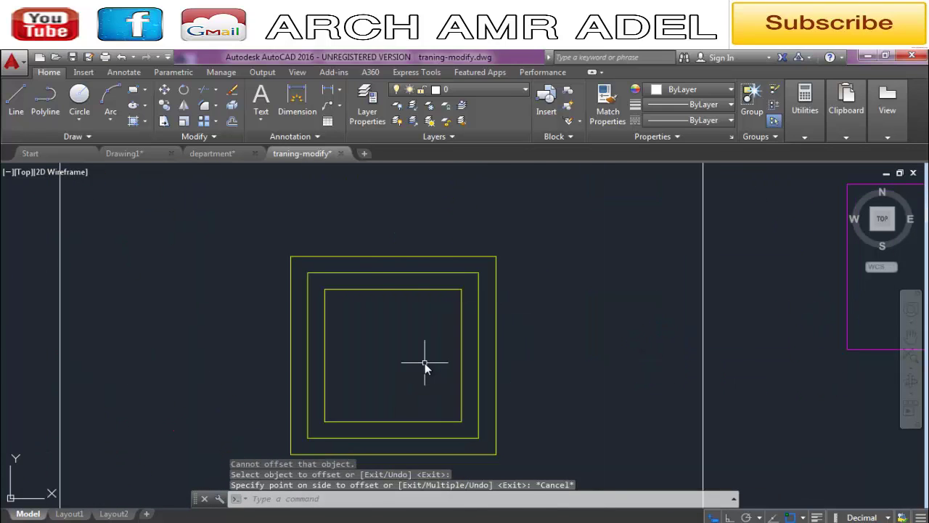
{"action": "scroll", "coordinate": [425, 363], "scroll_direction": "down", "scroll_amount": 4}
{"action": "scroll", "coordinate": [424, 363], "scroll_direction": "up", "scroll_amount": 2}
{"action": "type", "text": "o"}
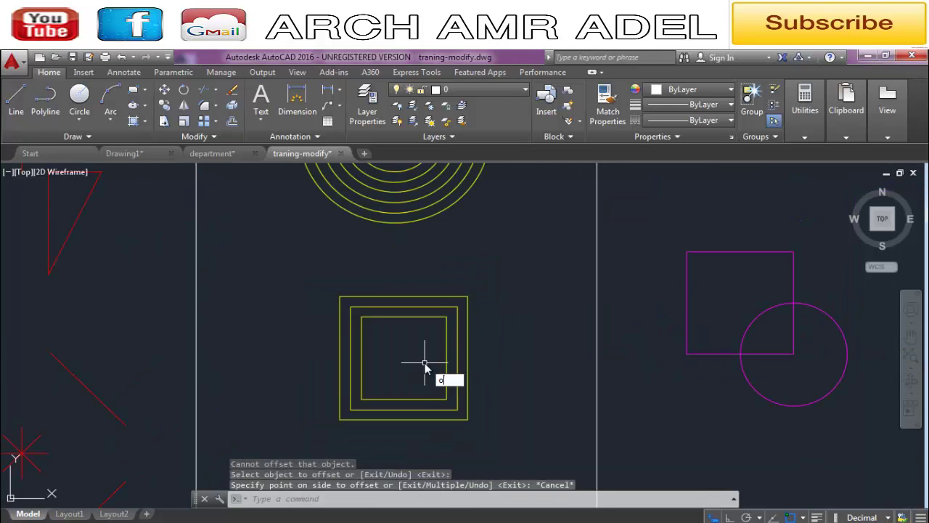
{"action": "key", "text": "Return"}
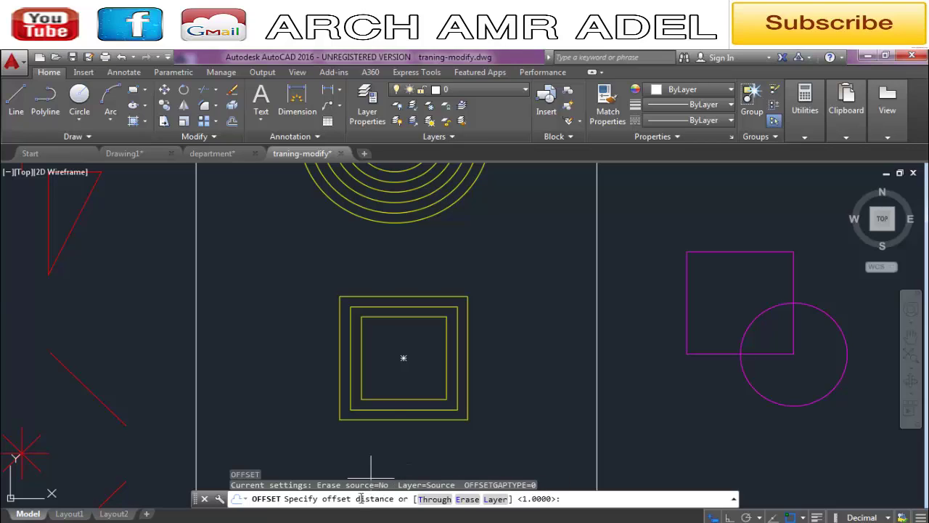
{"action": "key", "text": "Return"}
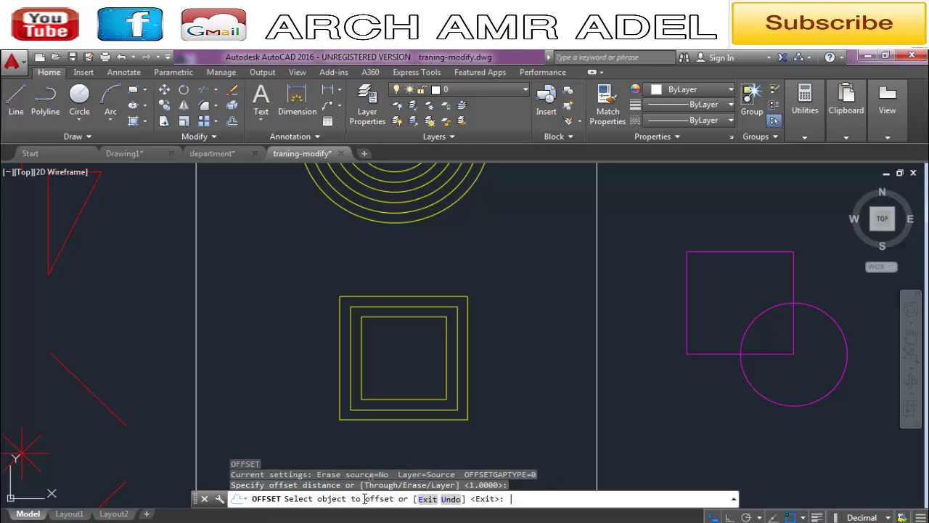
Step: Add three larger nested squares outside the yellow square, each 1 apart
{"action": "left_click", "coordinate": [467, 358]}
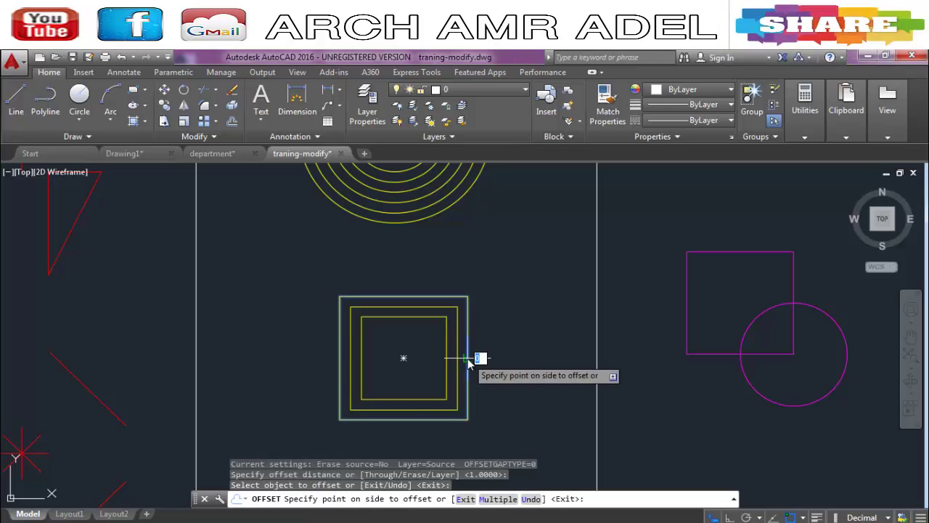
{"action": "left_click", "coordinate": [557, 362]}
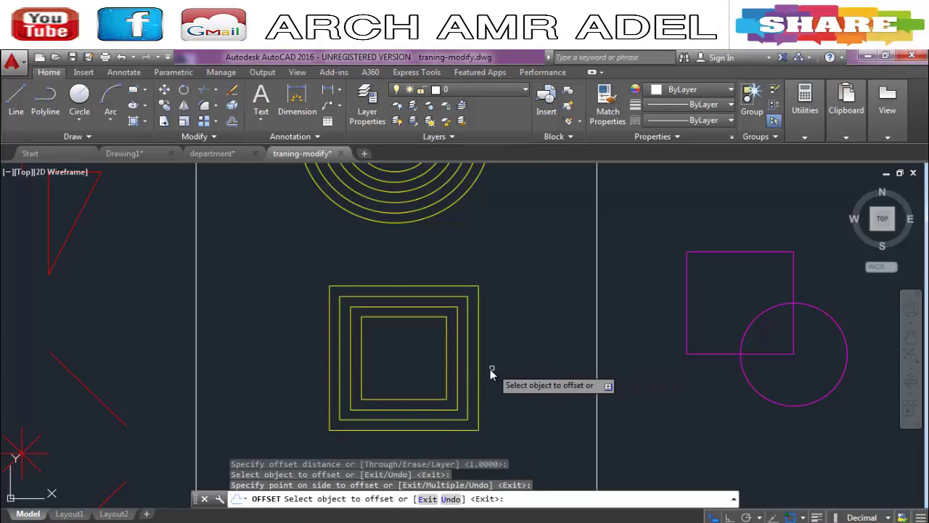
{"action": "left_click", "coordinate": [479, 378]}
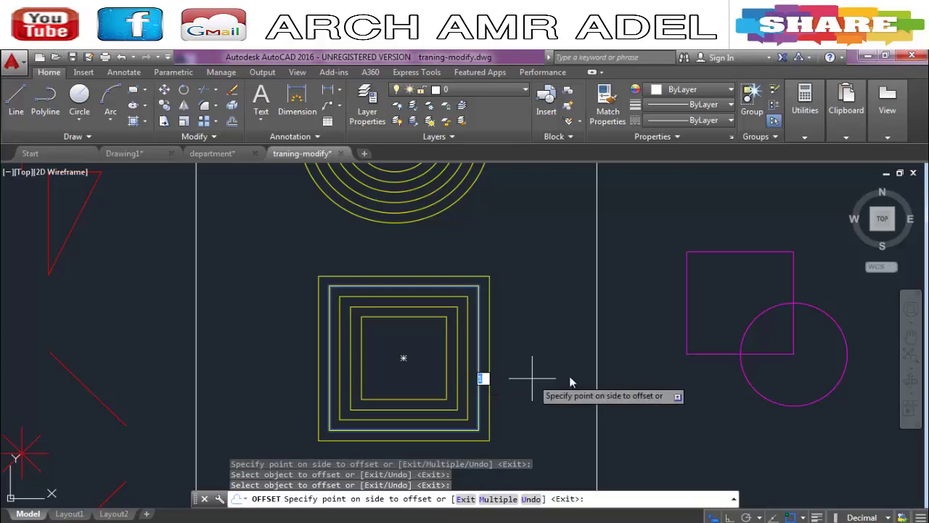
{"action": "left_click", "coordinate": [569, 375]}
{"action": "left_click", "coordinate": [487, 382]}
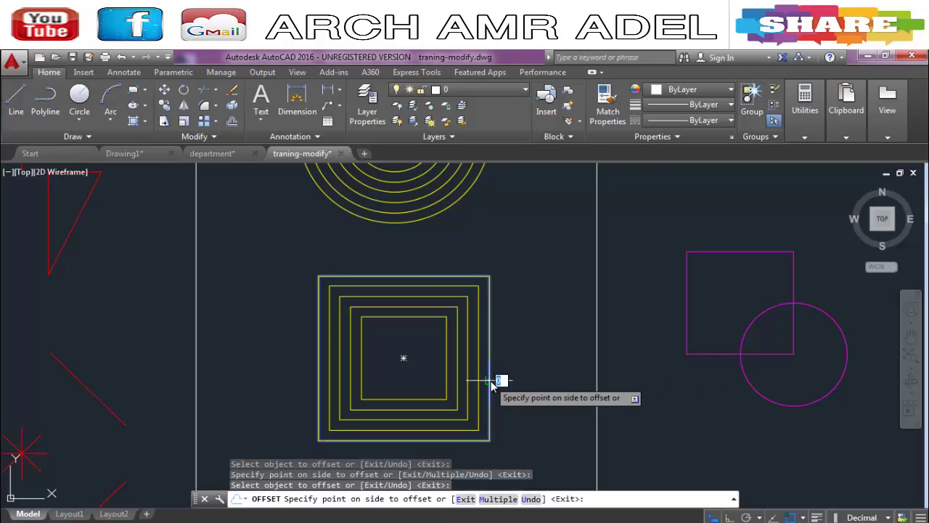
{"action": "left_click", "coordinate": [530, 379]}
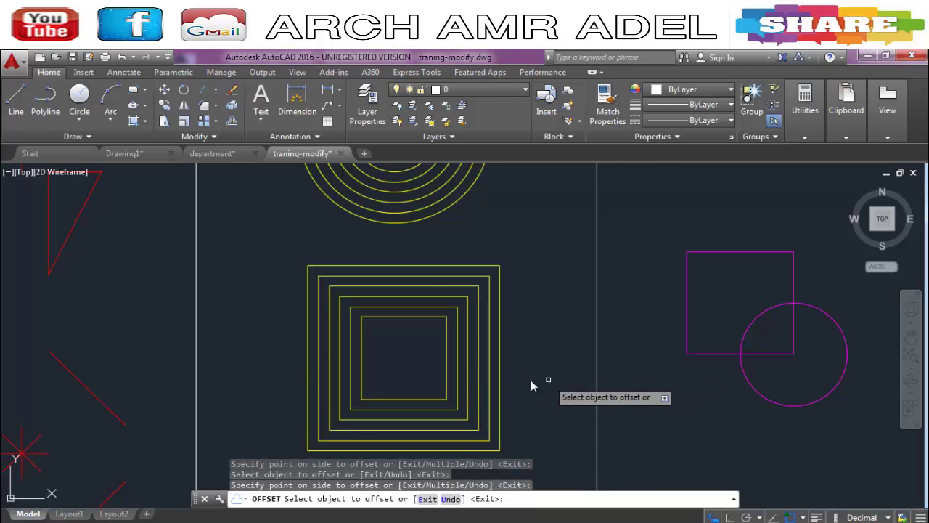
Step: Add two smaller squares inside the innermost square and end Offset
{"action": "left_click", "coordinate": [446, 373]}
{"action": "left_click", "coordinate": [417, 369]}
{"action": "left_click", "coordinate": [434, 360]}
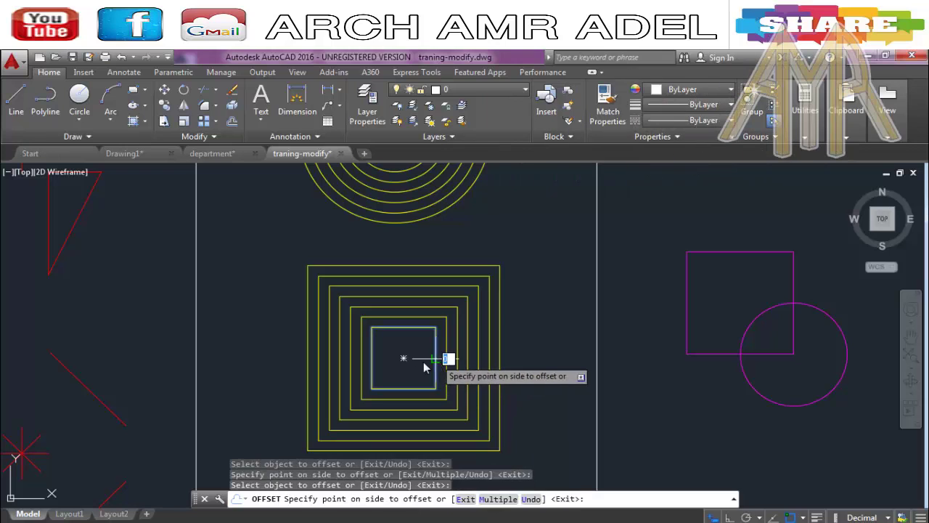
{"action": "left_click", "coordinate": [435, 320]}
{"action": "scroll", "coordinate": [443, 323], "scroll_direction": "down", "scroll_amount": 5}
{"action": "key", "text": "Escape"}
{"action": "scroll", "coordinate": [413, 335], "scroll_direction": "up", "scroll_amount": 3}
Step: Erase the hatch lines below the top line with a crossing window
{"action": "scroll", "coordinate": [412, 335], "scroll_direction": "up", "scroll_amount": 3}
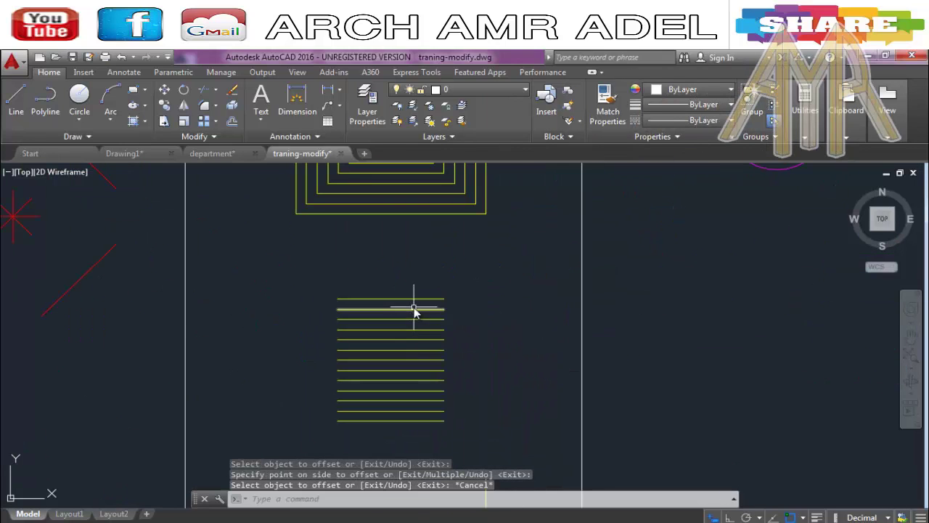
{"action": "left_click", "coordinate": [441, 433]}
{"action": "left_click", "coordinate": [355, 318]}
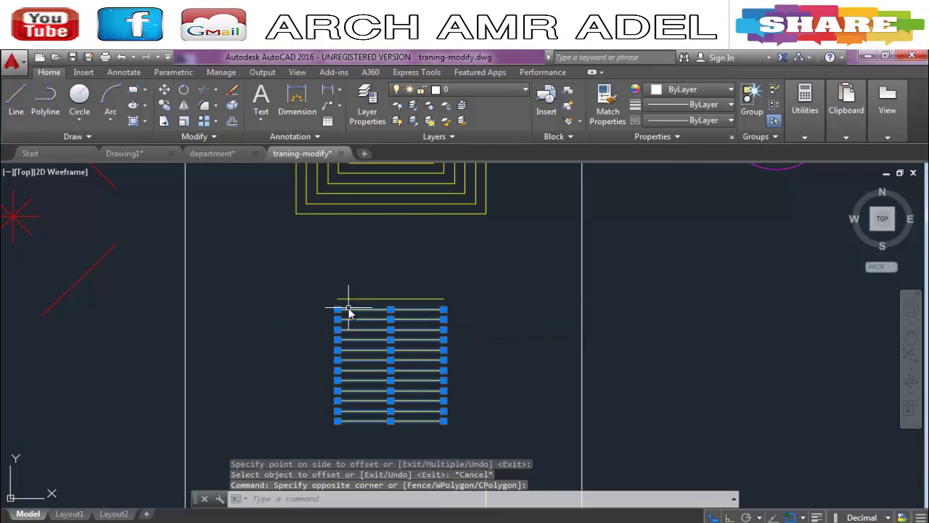
{"action": "key", "text": "Delete"}
Step: Start OFFSET with an offset distance of 1
{"action": "type", "text": "o"}
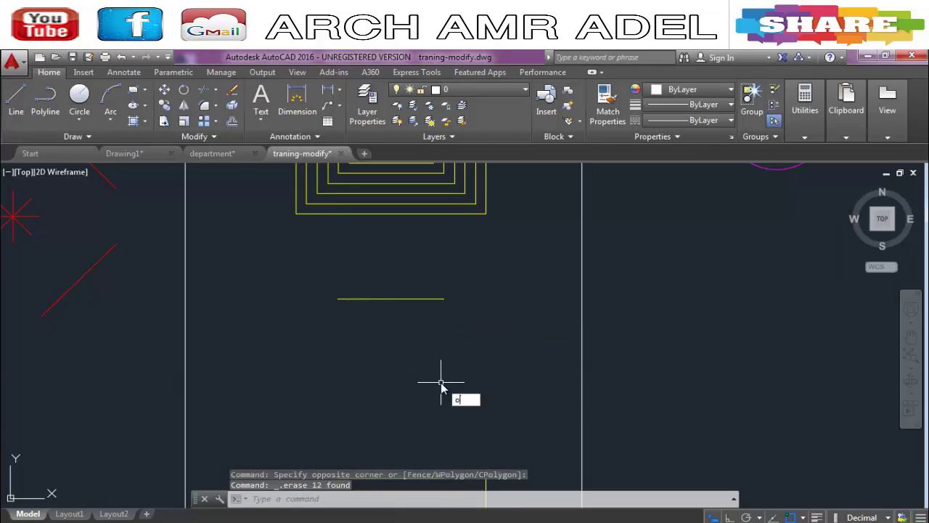
{"action": "key", "text": "Return"}
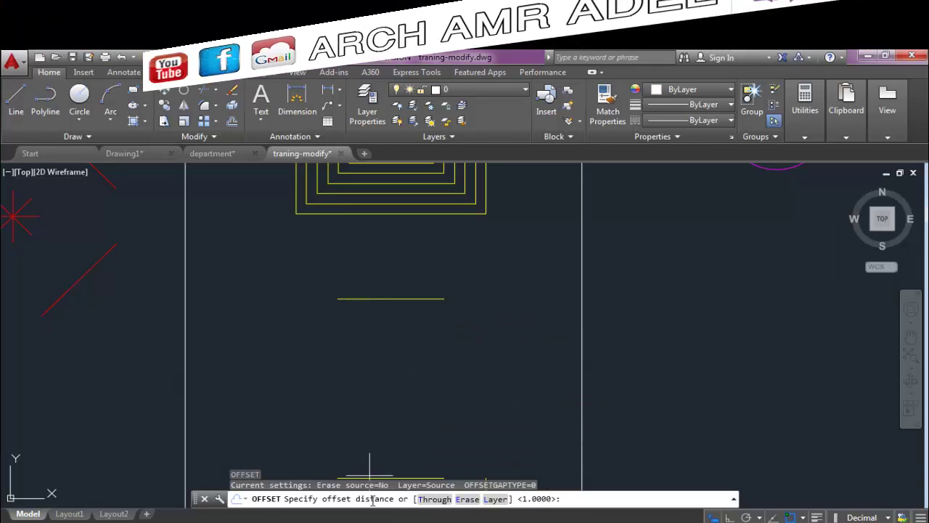
{"action": "type", "text": "1"}
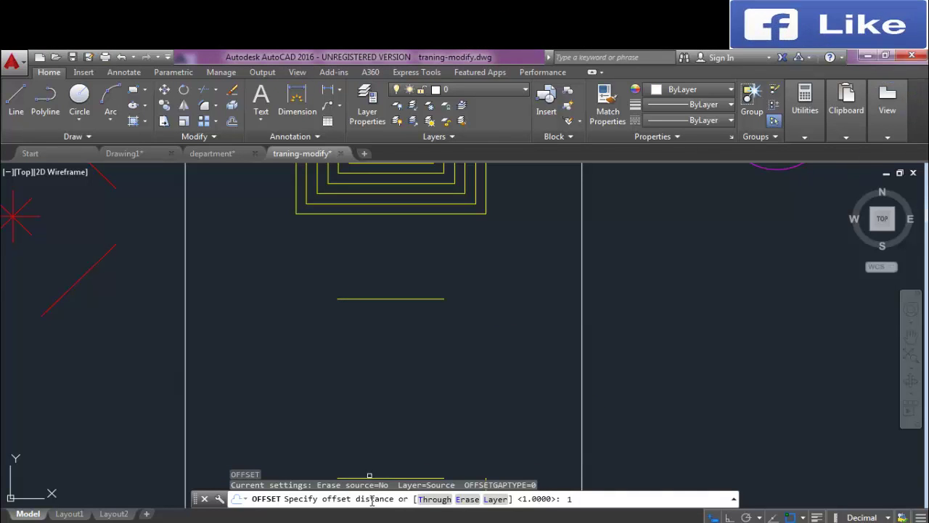
{"action": "key", "text": "Return"}
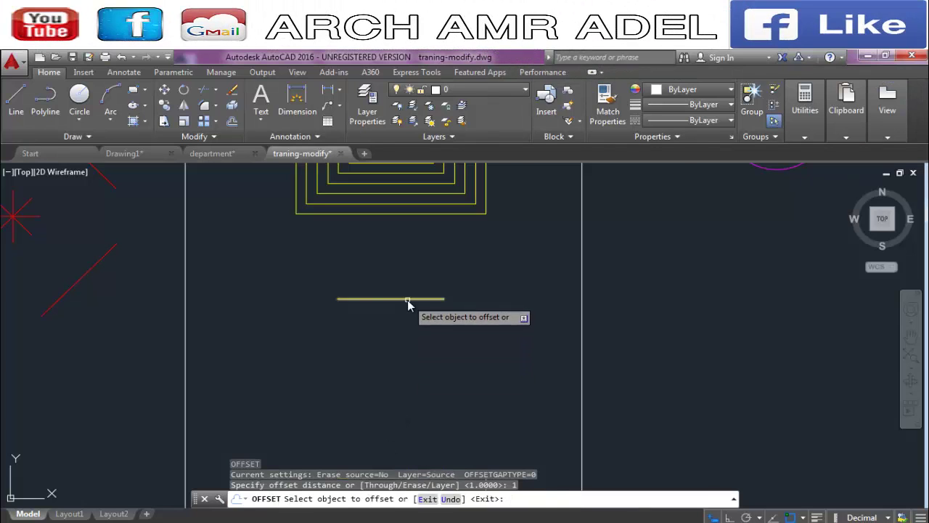
Step: Offset the remaining line upward four times, stacking parallel copies 1 apart
{"action": "left_click", "coordinate": [407, 298]}
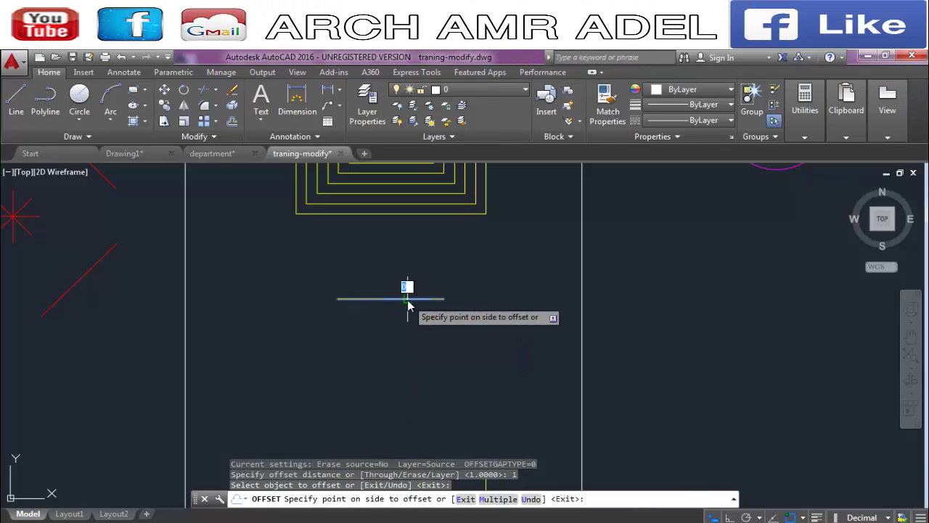
{"action": "scroll", "coordinate": [407, 300], "scroll_direction": "up", "scroll_amount": 2}
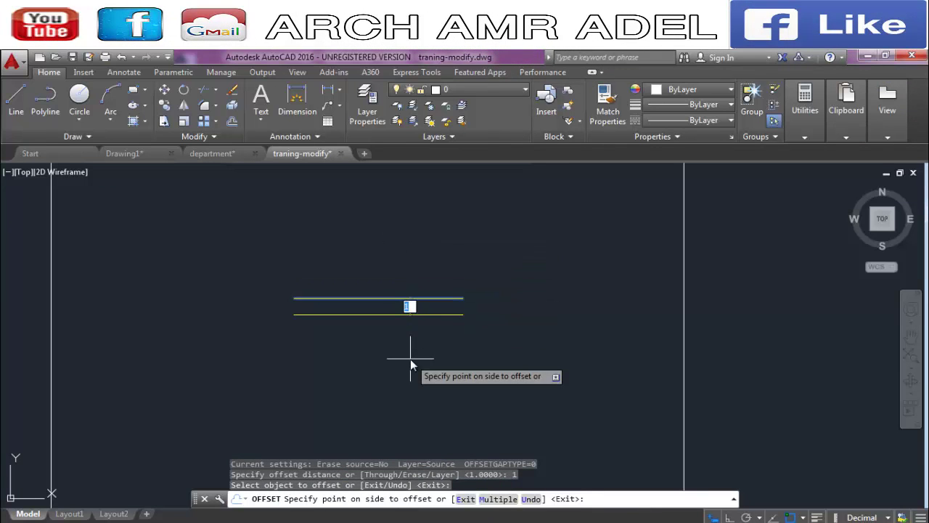
{"action": "left_click", "coordinate": [413, 263]}
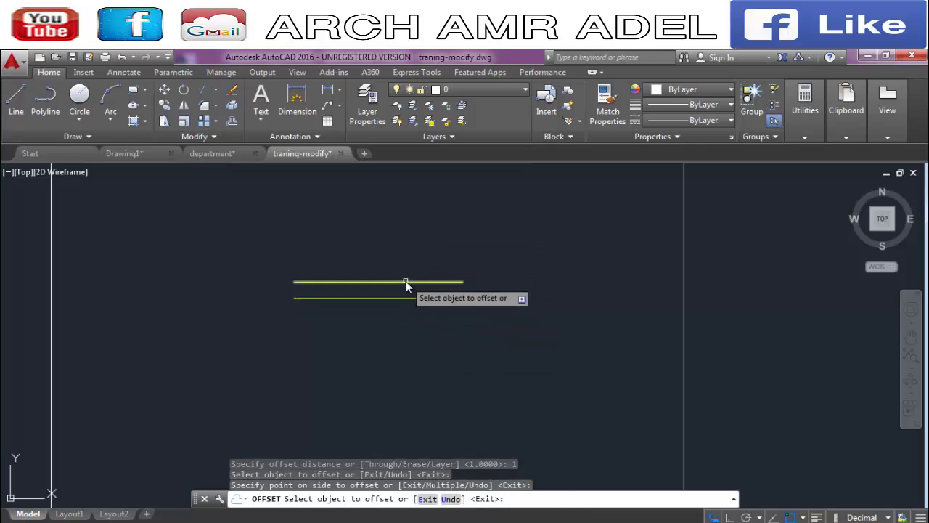
{"action": "left_click", "coordinate": [407, 282]}
{"action": "left_click", "coordinate": [423, 233]}
{"action": "left_click", "coordinate": [401, 266]}
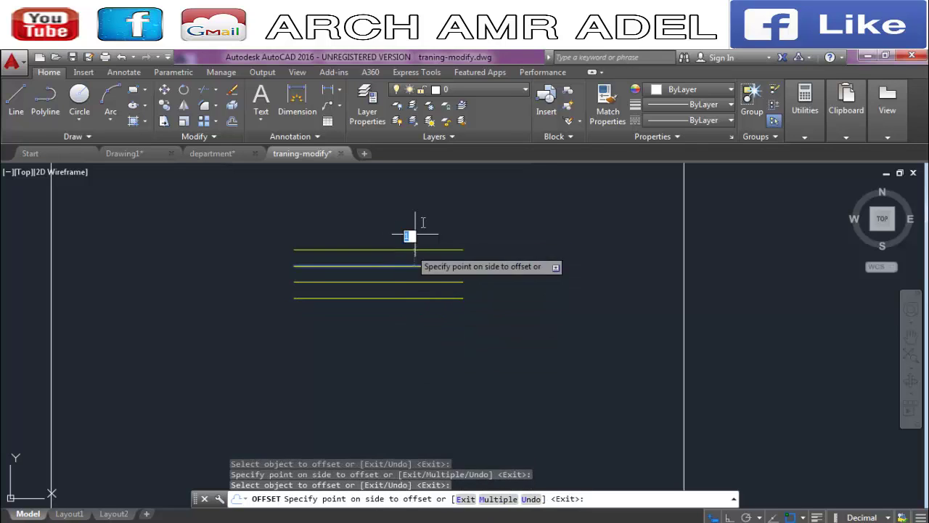
{"action": "left_click", "coordinate": [410, 234]}
{"action": "left_click", "coordinate": [410, 250]}
{"action": "left_click", "coordinate": [410, 237]}
Step: Erase the outer and inner offset circles, leaving a single circle
{"action": "scroll", "coordinate": [498, 286], "scroll_direction": "down", "scroll_amount": 5}
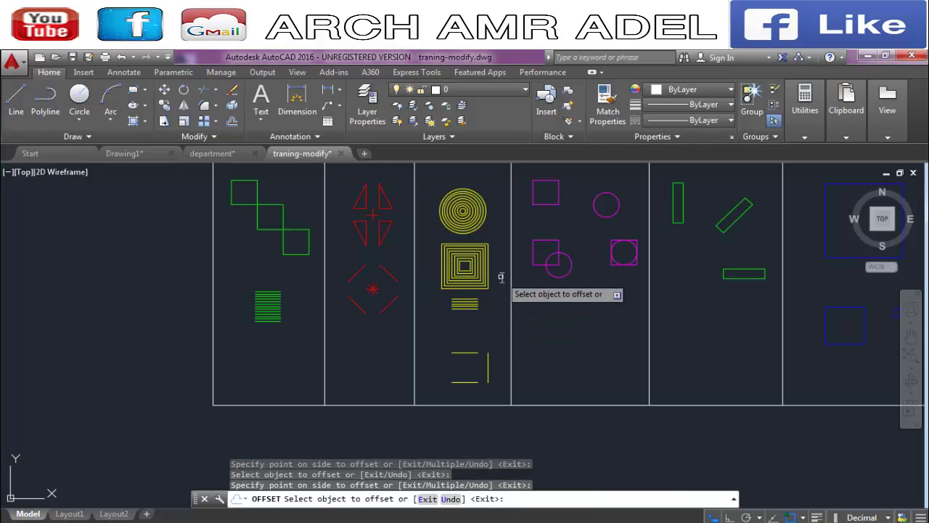
{"action": "scroll", "coordinate": [472, 312], "scroll_direction": "up", "scroll_amount": 2}
{"action": "scroll", "coordinate": [450, 337], "scroll_direction": "up", "scroll_amount": 2}
{"action": "key", "text": "Escape"}
{"action": "scroll", "coordinate": [442, 332], "scroll_direction": "down", "scroll_amount": 2}
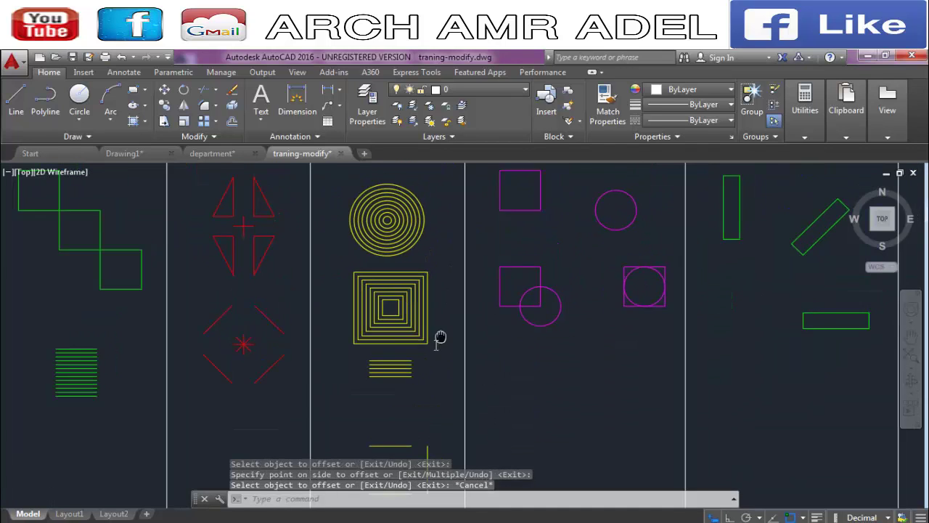
{"action": "scroll", "coordinate": [441, 269], "scroll_direction": "up", "scroll_amount": 1}
{"action": "scroll", "coordinate": [444, 251], "scroll_direction": "up", "scroll_amount": 5}
{"action": "left_click", "coordinate": [444, 219]}
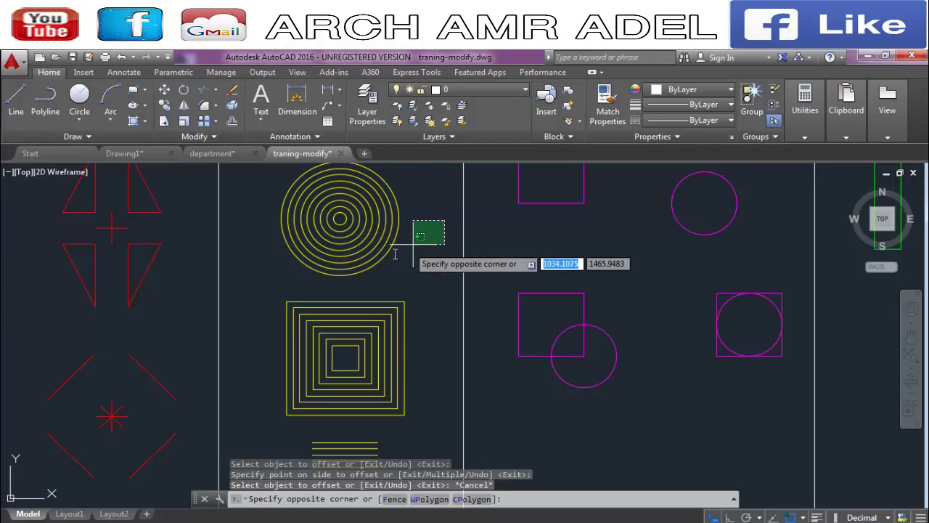
{"action": "left_click", "coordinate": [388, 268]}
{"action": "key", "text": "Delete"}
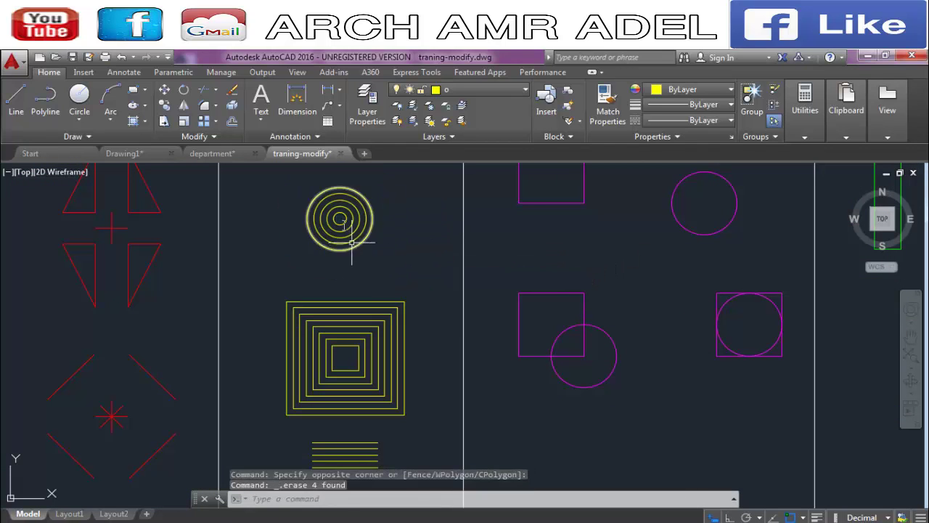
{"action": "scroll", "coordinate": [380, 223], "scroll_direction": "up", "scroll_amount": 3}
{"action": "left_click", "coordinate": [512, 171]}
{"action": "left_click", "coordinate": [264, 302]}
{"action": "key", "text": "Delete"}
Step: Erase the extra nested squares, leaving just one square
{"action": "scroll", "coordinate": [373, 222], "scroll_direction": "down", "scroll_amount": 3}
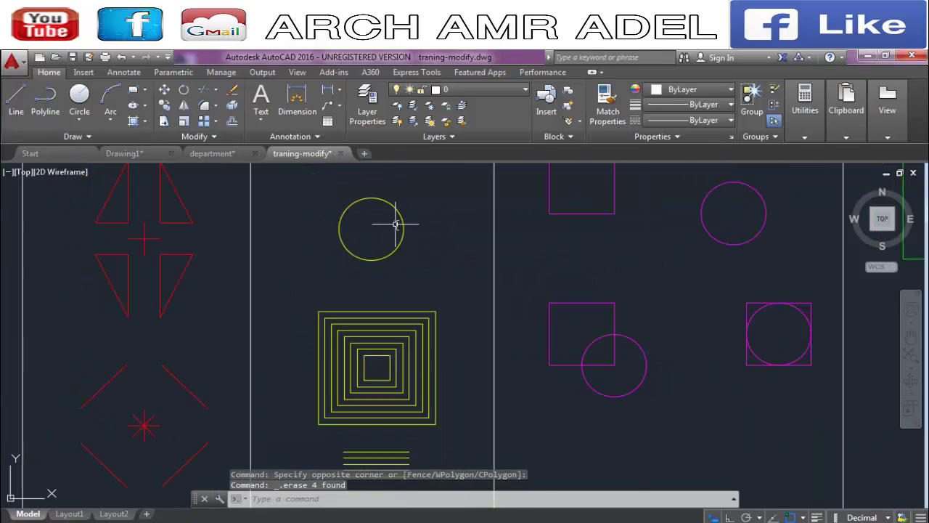
{"action": "scroll", "coordinate": [435, 336], "scroll_direction": "up", "scroll_amount": 2}
{"action": "left_click", "coordinate": [419, 374]}
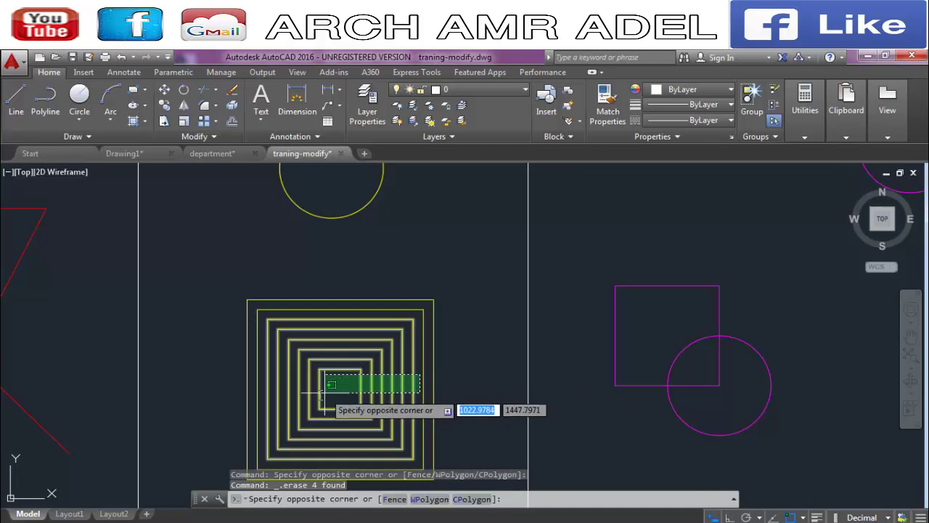
{"action": "left_click", "coordinate": [323, 392]}
{"action": "key", "text": "Delete"}
{"action": "left_click", "coordinate": [448, 362]}
{"action": "left_click", "coordinate": [434, 389]}
{"action": "key", "text": "Delete"}
Step: Erase the four extra parallel lines, leaving the single line
{"action": "scroll", "coordinate": [428, 280], "scroll_direction": "down", "scroll_amount": 2}
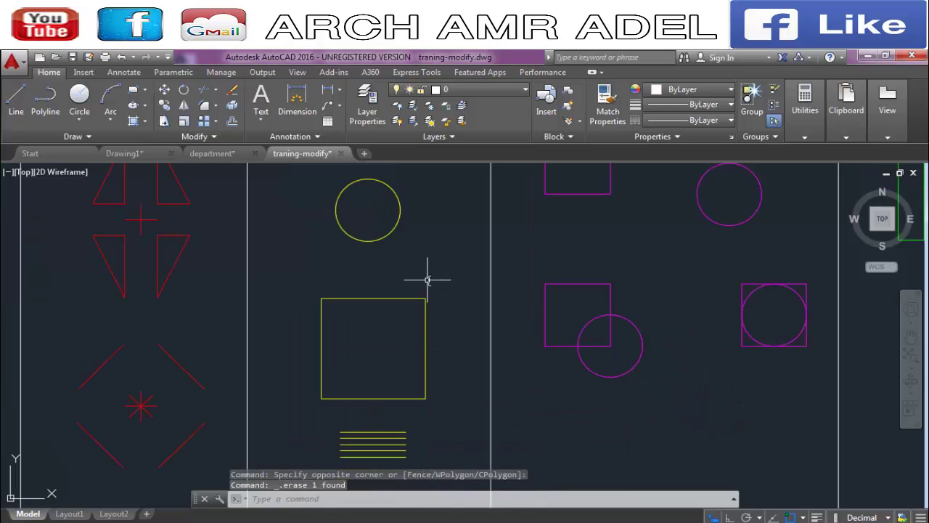
{"action": "middle_click_drag", "start_coordinate": [418, 439], "coordinate": [421, 316]}
{"action": "scroll", "coordinate": [429, 353], "scroll_direction": "up", "scroll_amount": 2}
{"action": "left_click", "coordinate": [426, 348]}
{"action": "left_click", "coordinate": [305, 268]}
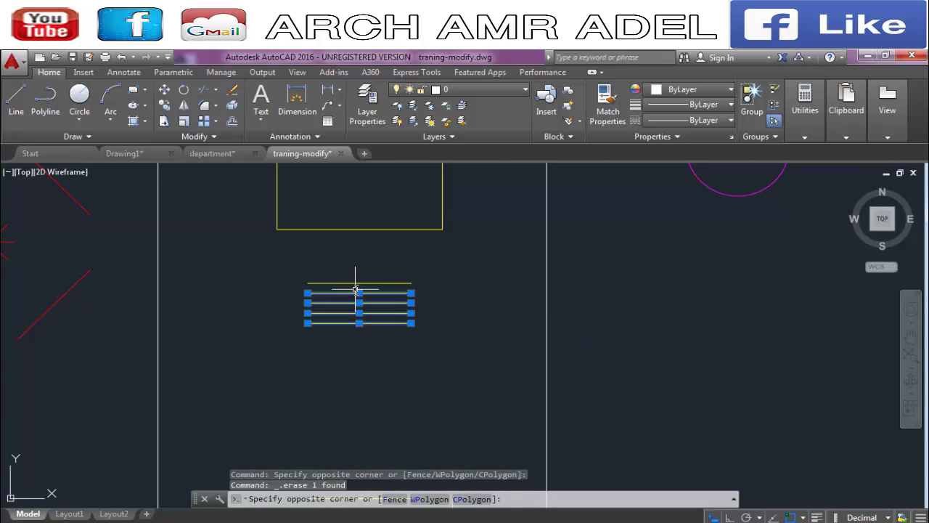
{"action": "key", "text": "Delete"}
{"action": "scroll", "coordinate": [454, 355], "scroll_direction": "down", "scroll_amount": 3}
{"action": "middle_click_drag", "start_coordinate": [487, 339], "coordinate": [460, 400]}
{"action": "type", "text": "o"}
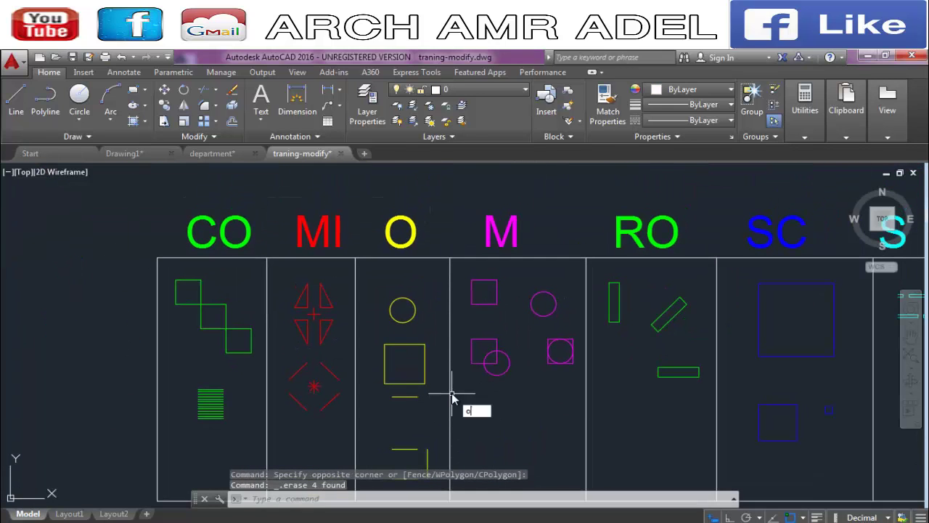
{"action": "key", "text": "Return"}
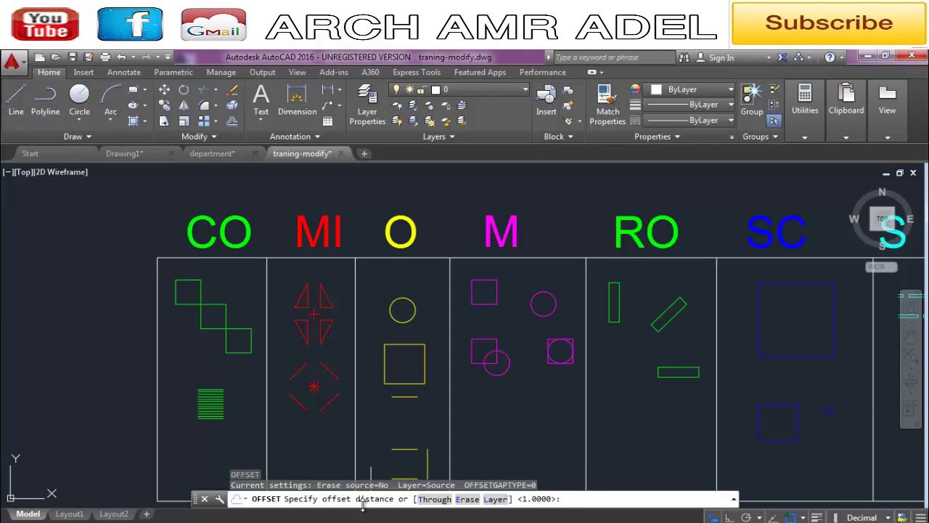
{"action": "type", "text": "1"}
Step: Using Offset's Multiple option at distance 1, add about eleven concentric rings around the circle
{"action": "key", "text": "Return"}
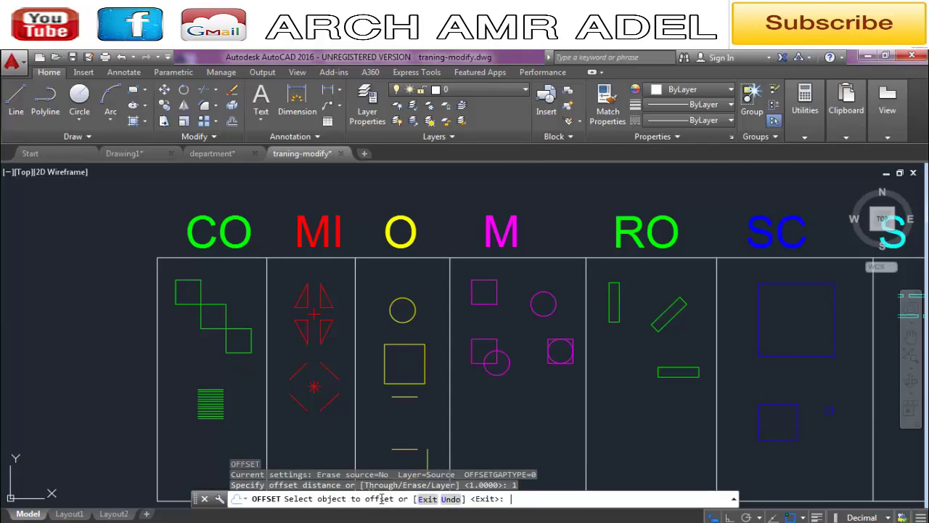
{"action": "scroll", "coordinate": [400, 307], "scroll_direction": "up", "scroll_amount": 4}
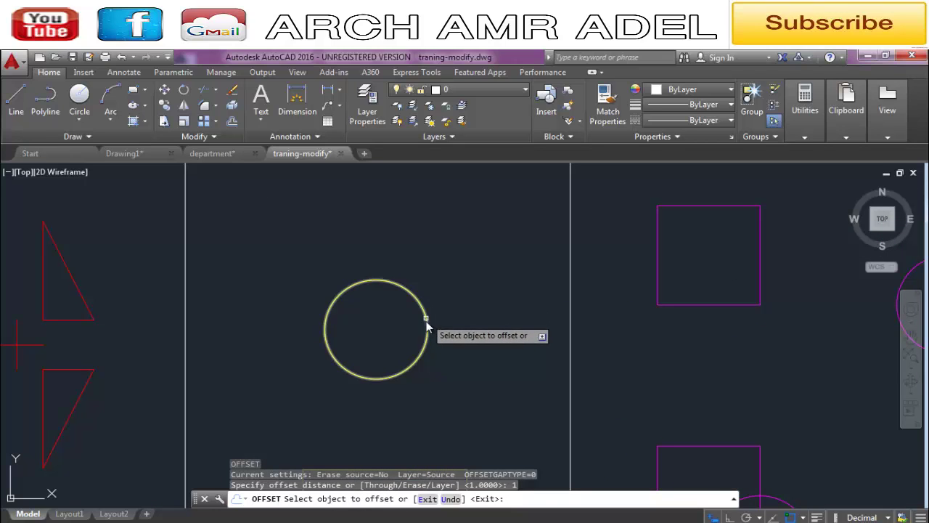
{"action": "left_click", "coordinate": [426, 324]}
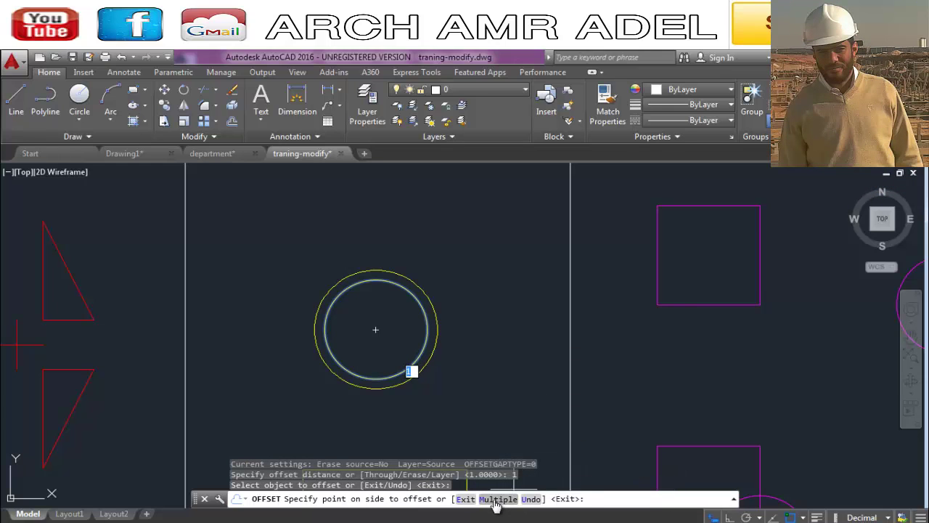
{"action": "left_click", "coordinate": [497, 499]}
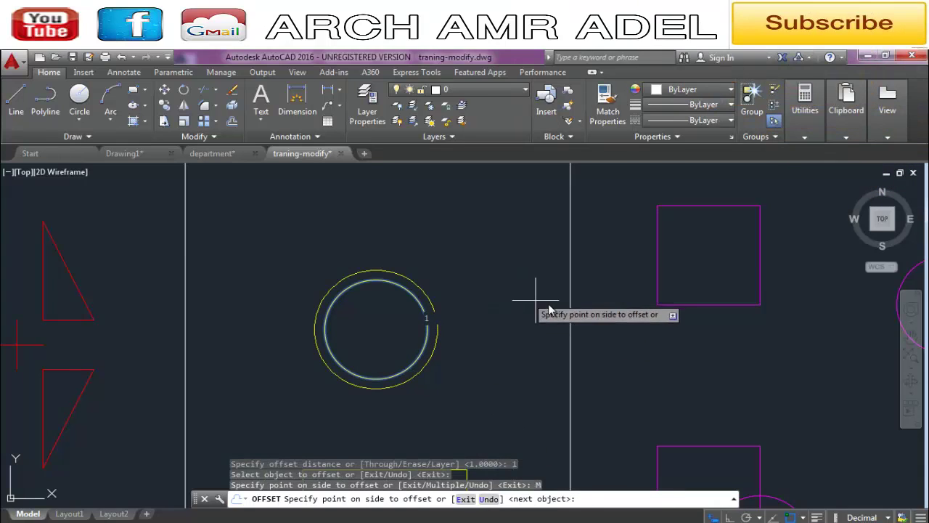
{"action": "left_click", "coordinate": [607, 332]}
{"action": "left_click", "coordinate": [607, 336]}
{"action": "left_click", "coordinate": [607, 335]}
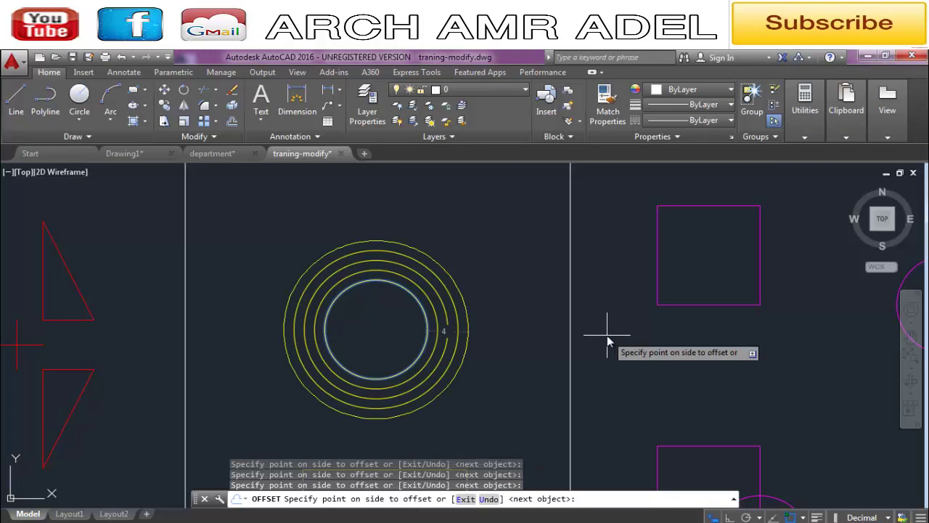
{"action": "left_click", "coordinate": [607, 335]}
{"action": "left_click", "coordinate": [611, 336]}
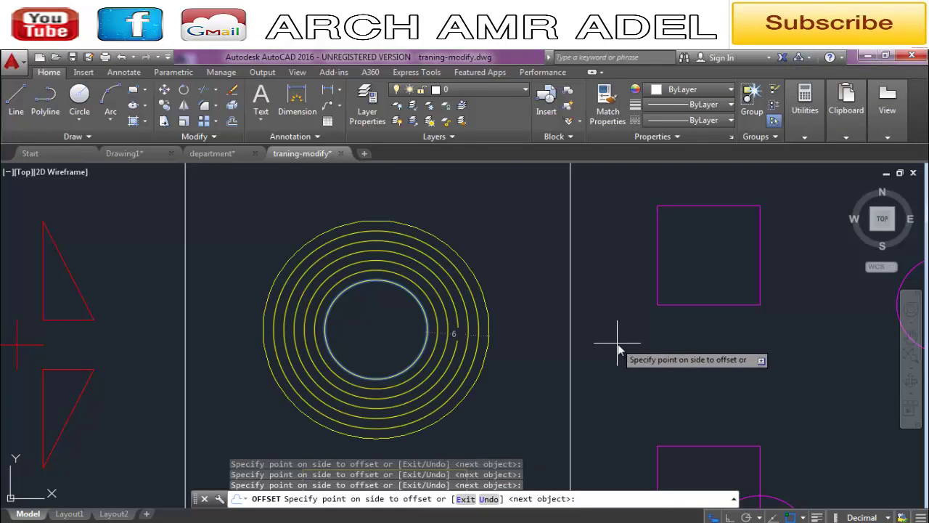
{"action": "left_click", "coordinate": [615, 340]}
{"action": "left_click", "coordinate": [619, 346]}
{"action": "left_click", "coordinate": [626, 345]}
{"action": "left_click", "coordinate": [589, 294]}
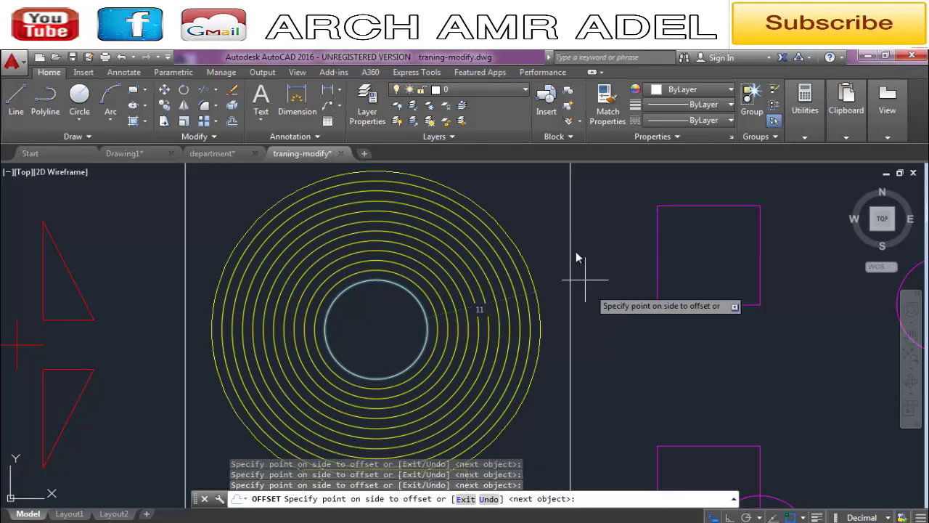
{"action": "scroll", "coordinate": [588, 290], "scroll_direction": "down", "scroll_amount": 3}
{"action": "scroll", "coordinate": [581, 290], "scroll_direction": "up", "scroll_amount": 2}
{"action": "left_click", "coordinate": [578, 291]}
Step: End Offset and erase the seven outer rings, leaving three rings around the circle
{"action": "key", "text": "Return"}
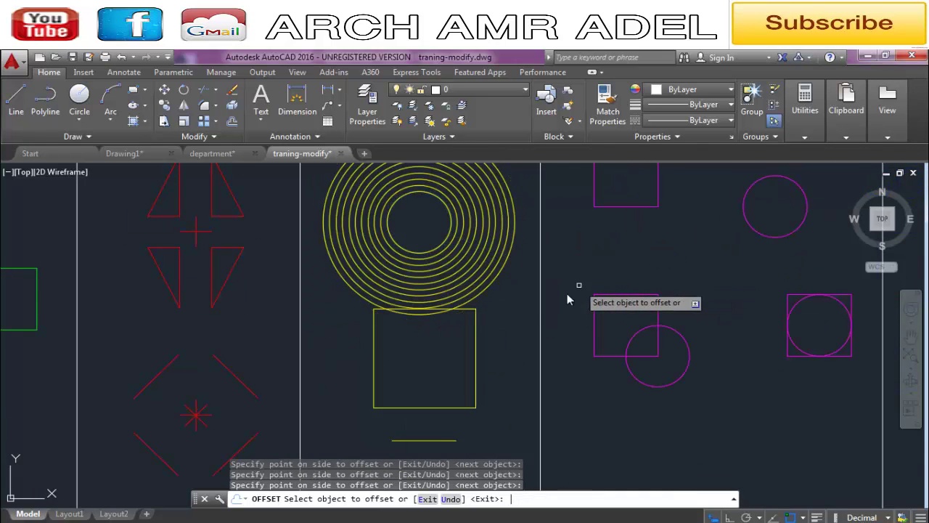
{"action": "key", "text": "Escape"}
{"action": "scroll", "coordinate": [476, 339], "scroll_direction": "up", "scroll_amount": 2}
{"action": "middle_click_drag", "start_coordinate": [479, 334], "coordinate": [505, 376]}
{"action": "left_click", "coordinate": [531, 316]}
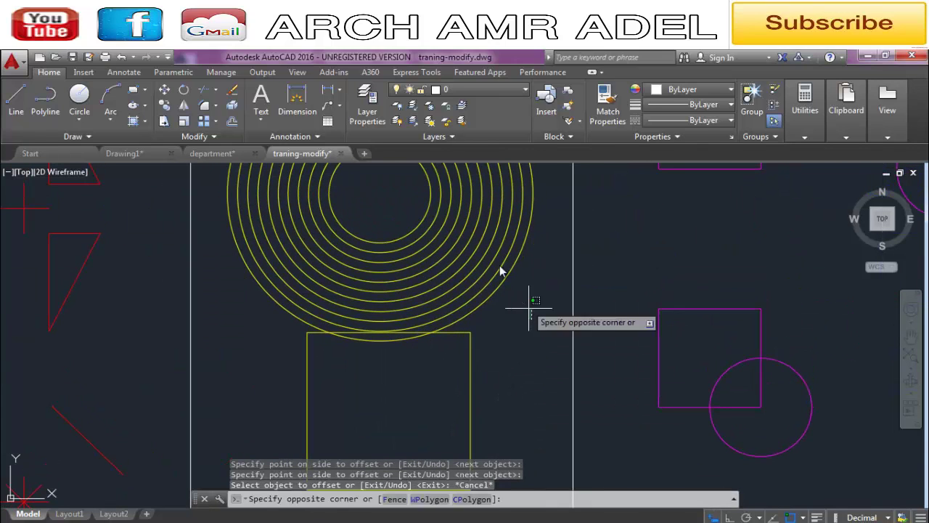
{"action": "left_click", "coordinate": [489, 234]}
{"action": "key", "text": "Delete"}
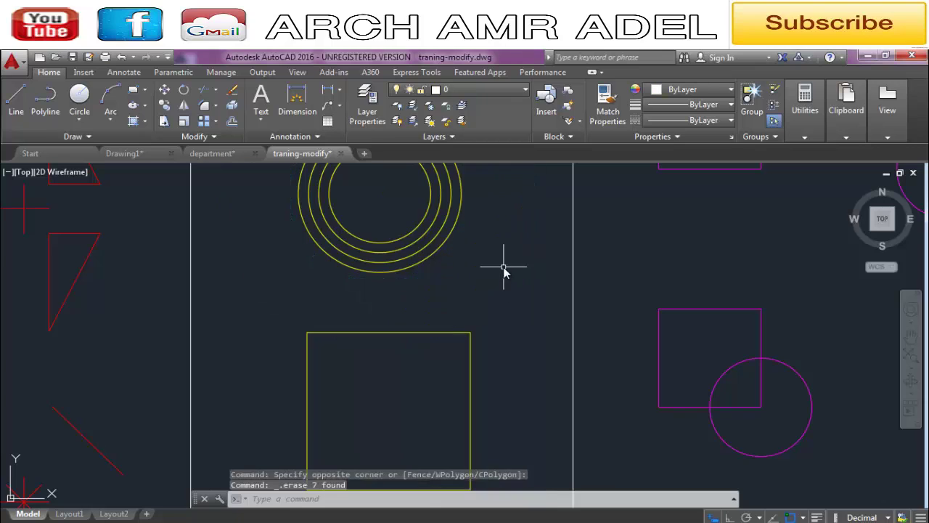
{"action": "scroll", "coordinate": [497, 264], "scroll_direction": "down", "scroll_amount": 2}
{"action": "type", "text": "o"}
{"action": "key", "text": "Return"}
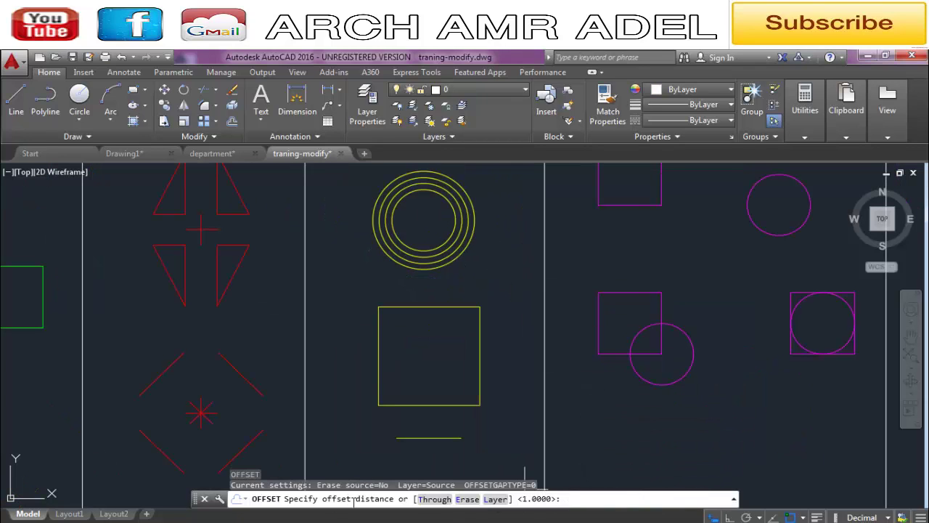
Step: Offset the yellow square at a distance of 1 using the Multiple option
{"action": "key", "text": "Return"}
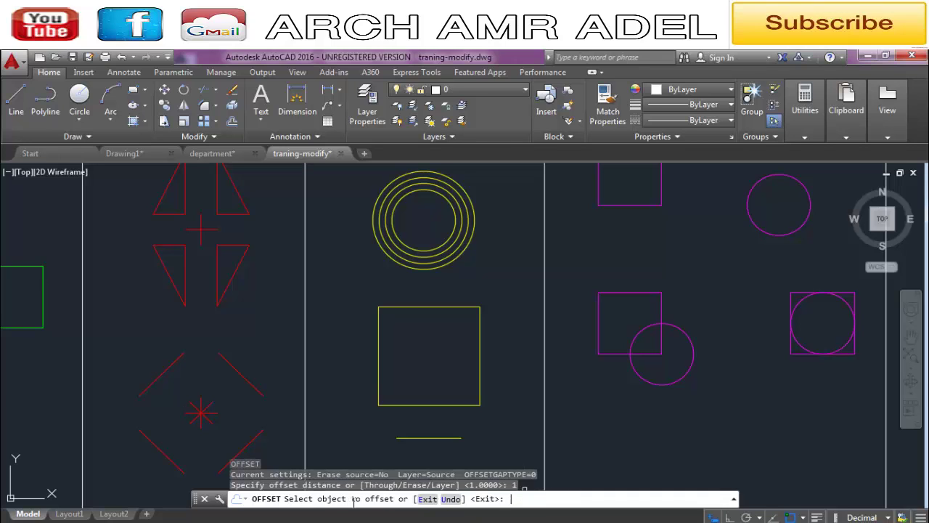
{"action": "left_click", "coordinate": [480, 349]}
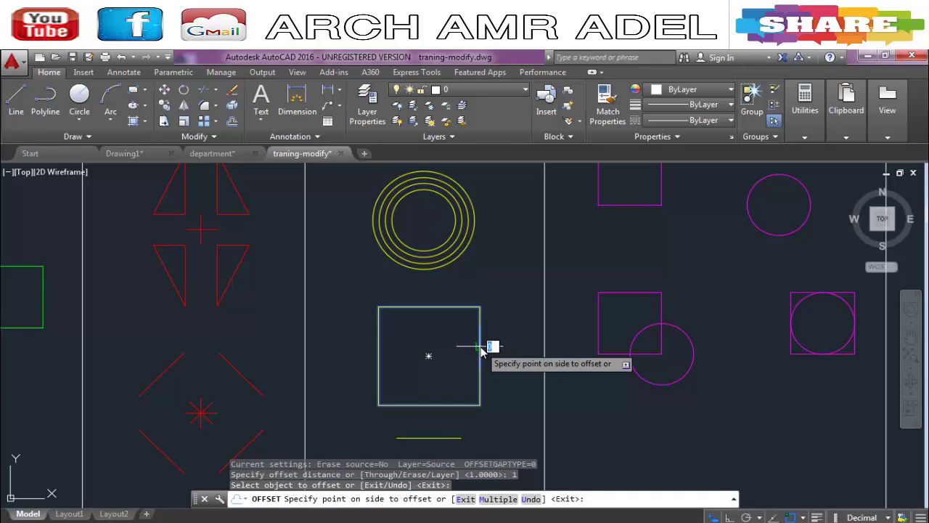
{"action": "left_click", "coordinate": [492, 506]}
{"action": "scroll", "coordinate": [508, 373], "scroll_direction": "up", "scroll_amount": 2}
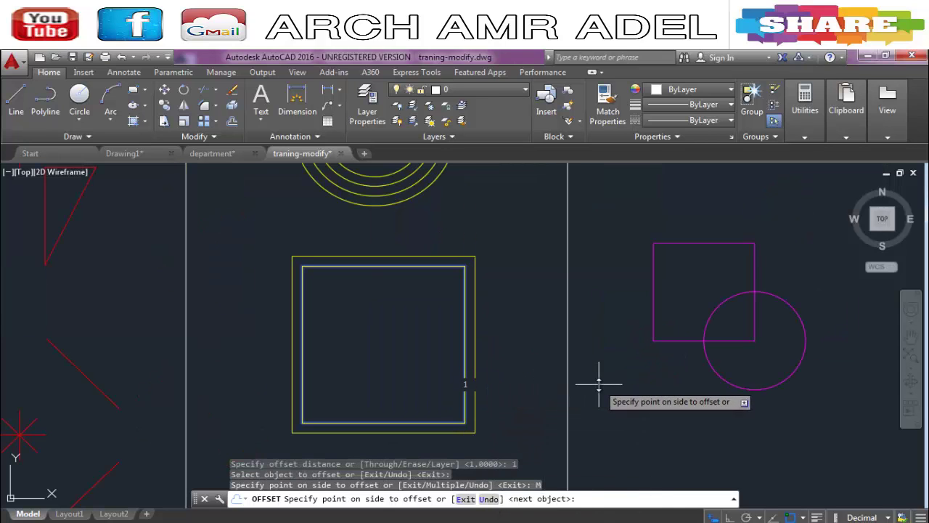
Step: Add a series of nested squares 1 unit apart outside the yellow square
{"action": "left_click", "coordinate": [610, 389]}
{"action": "left_click", "coordinate": [653, 407]}
{"action": "left_click", "coordinate": [697, 410]}
{"action": "left_click", "coordinate": [762, 413]}
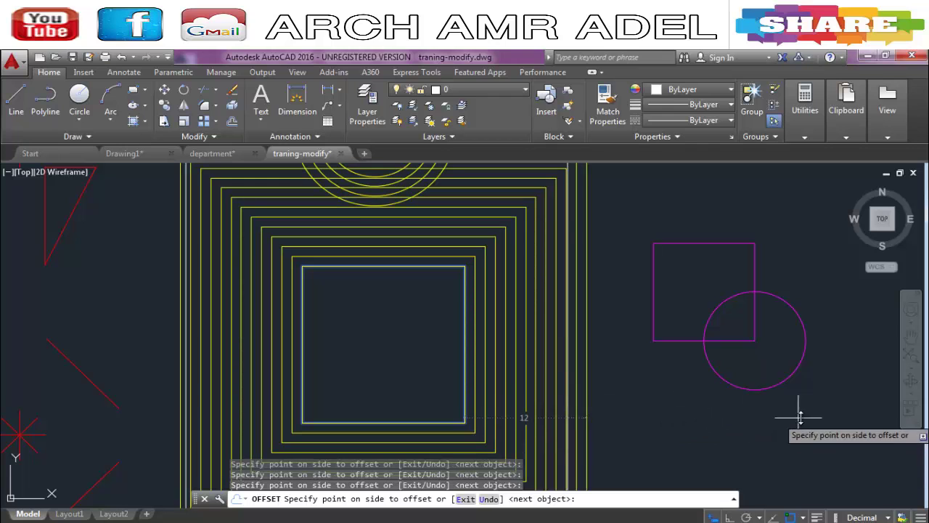
{"action": "left_click", "coordinate": [827, 425]}
{"action": "left_click", "coordinate": [834, 425]}
{"action": "left_click", "coordinate": [840, 425]}
{"action": "left_click", "coordinate": [834, 406]}
{"action": "left_click", "coordinate": [829, 394]}
{"action": "scroll", "coordinate": [798, 377], "scroll_direction": "down", "scroll_amount": 3}
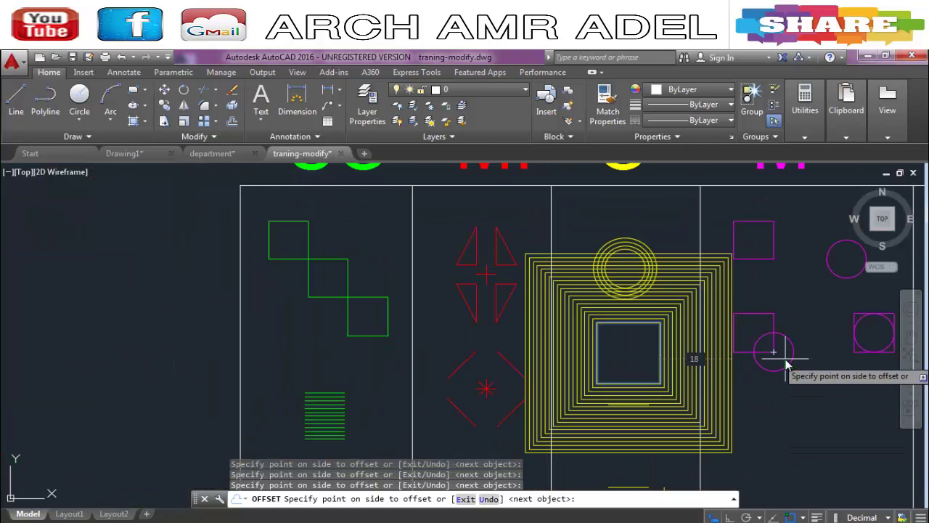
{"action": "scroll", "coordinate": [686, 359], "scroll_direction": "up", "scroll_amount": 5}
Step: Add nested squares 1 unit apart inside the yellow square
{"action": "left_click", "coordinate": [504, 347]}
{"action": "left_click", "coordinate": [476, 327]}
{"action": "left_click", "coordinate": [454, 312]}
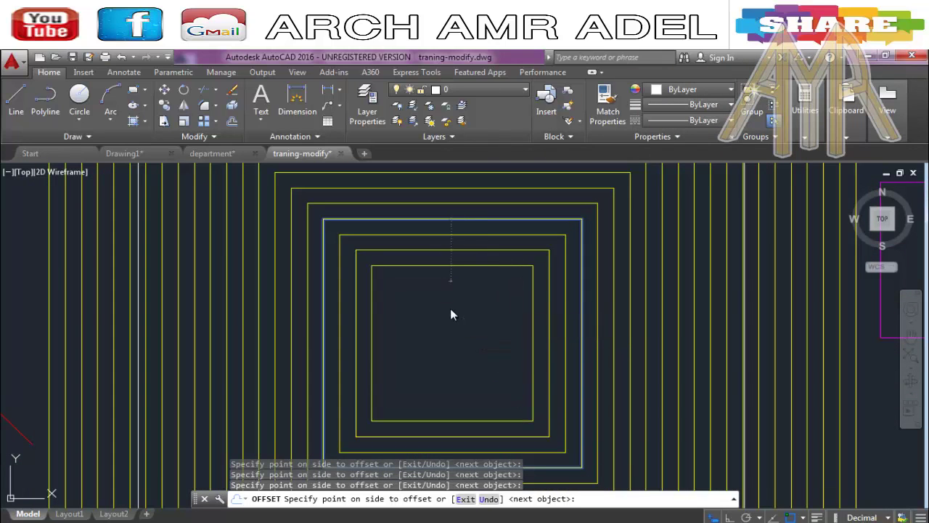
{"action": "left_click", "coordinate": [446, 323]}
{"action": "left_click", "coordinate": [457, 348]}
{"action": "scroll", "coordinate": [460, 342], "scroll_direction": "down", "scroll_amount": 5}
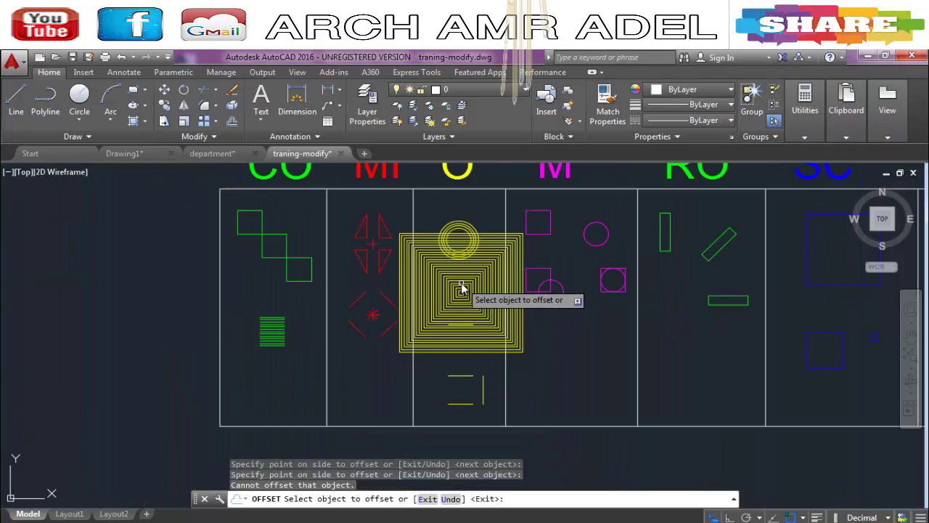
Step: Cancel Offset and undo all the nested squares
{"action": "key", "text": "Escape"}
{"action": "scroll", "coordinate": [493, 373], "scroll_direction": "up", "scroll_amount": 3}
{"action": "scroll", "coordinate": [492, 377], "scroll_direction": "down", "scroll_amount": 5}
{"action": "key", "text": "ctrl+z"}
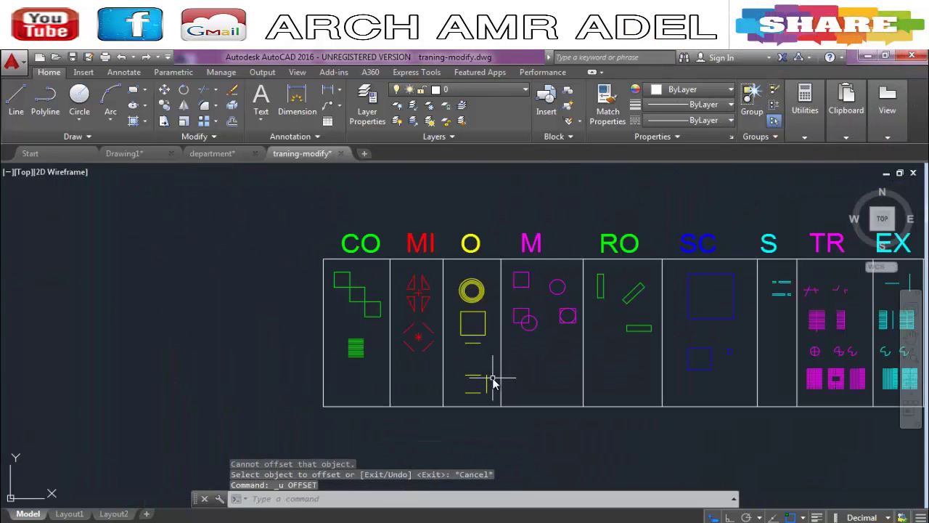
{"action": "scroll", "coordinate": [466, 328], "scroll_direction": "up", "scroll_amount": 2}
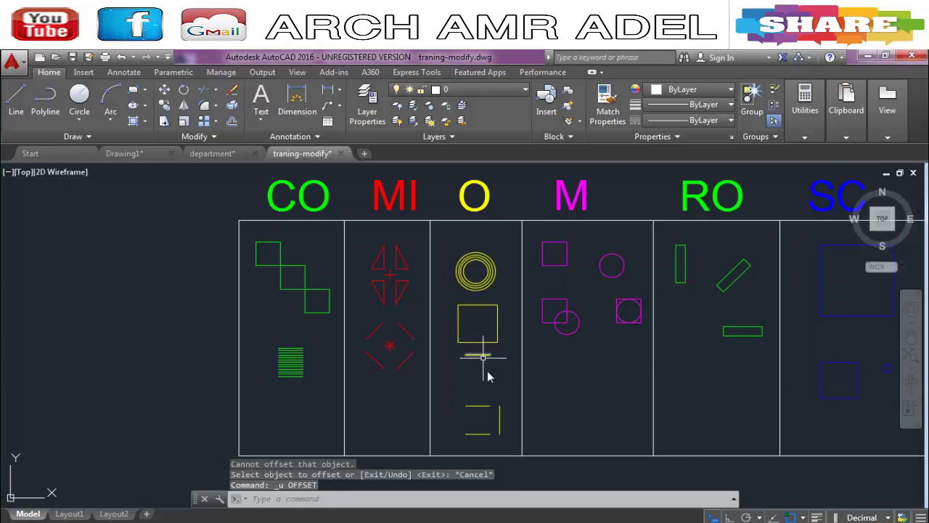
{"action": "key", "text": "Escape"}
{"action": "scroll", "coordinate": [490, 374], "scroll_direction": "up", "scroll_amount": 3}
{"action": "scroll", "coordinate": [479, 334], "scroll_direction": "down", "scroll_amount": 3}
{"action": "scroll", "coordinate": [477, 400], "scroll_direction": "up", "scroll_amount": 1}
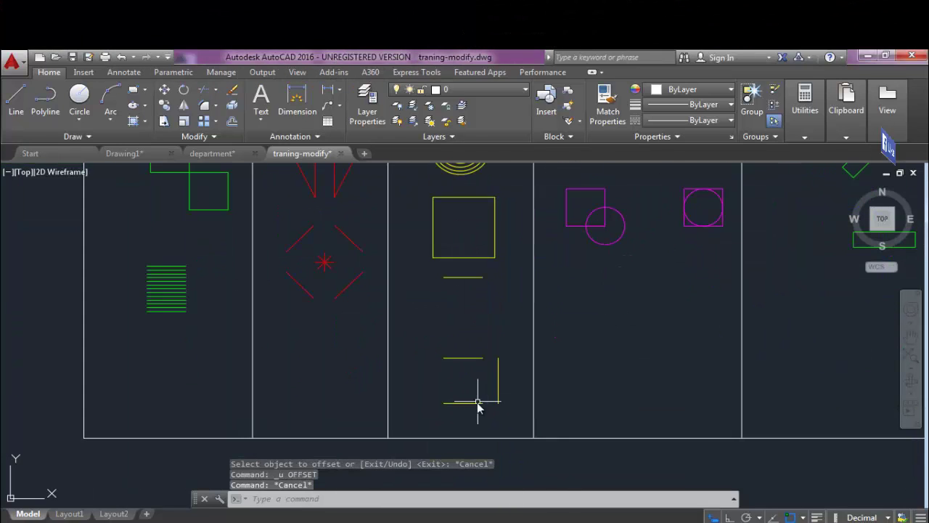
{"action": "scroll", "coordinate": [477, 391], "scroll_direction": "up", "scroll_amount": 3}
Step: Delete the bottom horizontal yellow line of the lower group, then restart Offset (O)
{"action": "left_click", "coordinate": [486, 395]}
{"action": "left_click", "coordinate": [418, 428]}
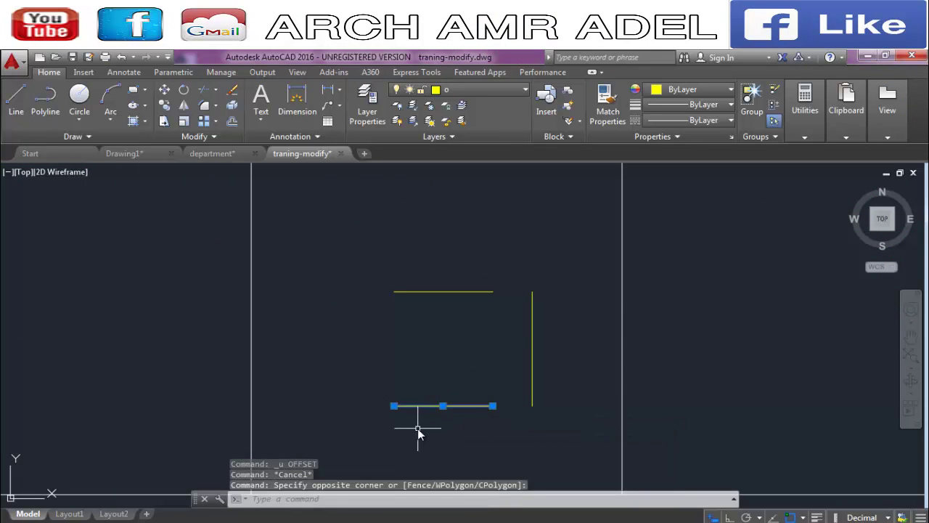
{"action": "key", "text": "Delete"}
{"action": "key", "text": "Escape"}
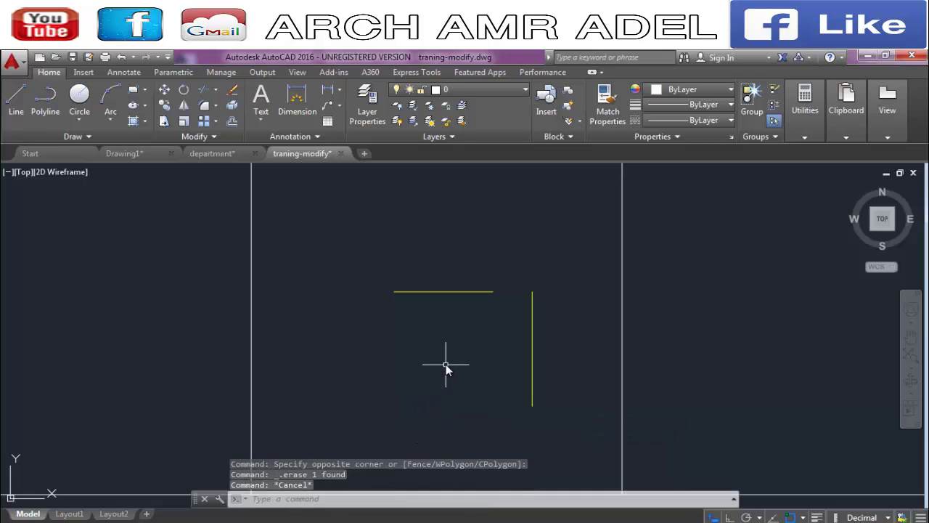
{"action": "key", "text": "Escape"}
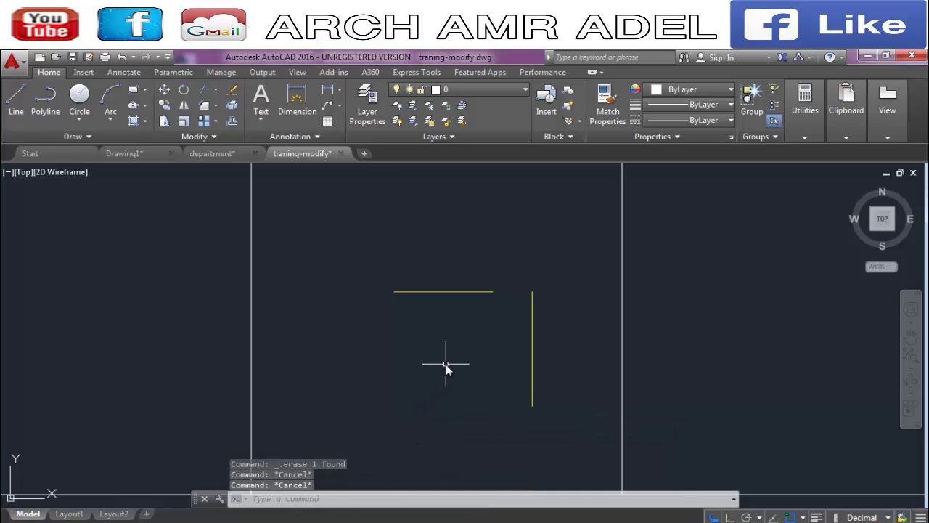
{"action": "type", "text": "o"}
{"action": "key", "text": "Return"}
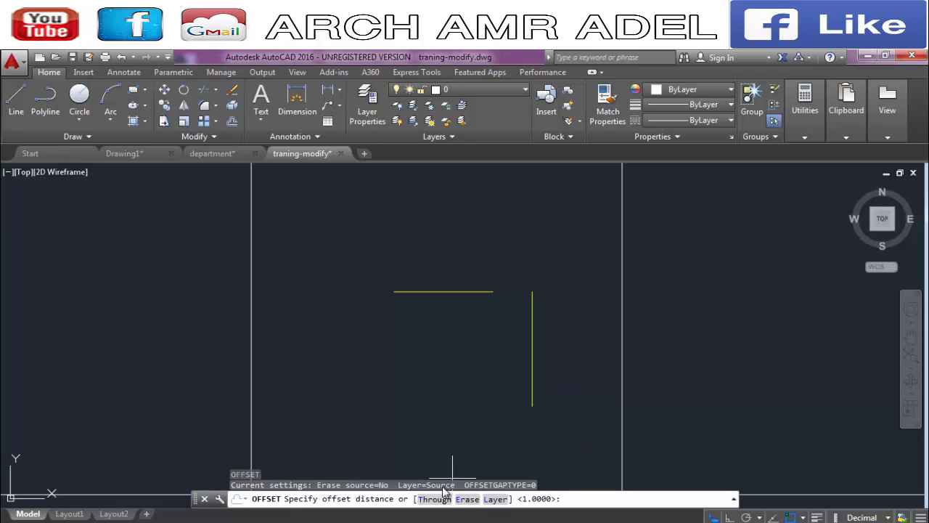
Step: Use Offset's Through option to place copies of the horizontal line below it
{"action": "left_click", "coordinate": [433, 499]}
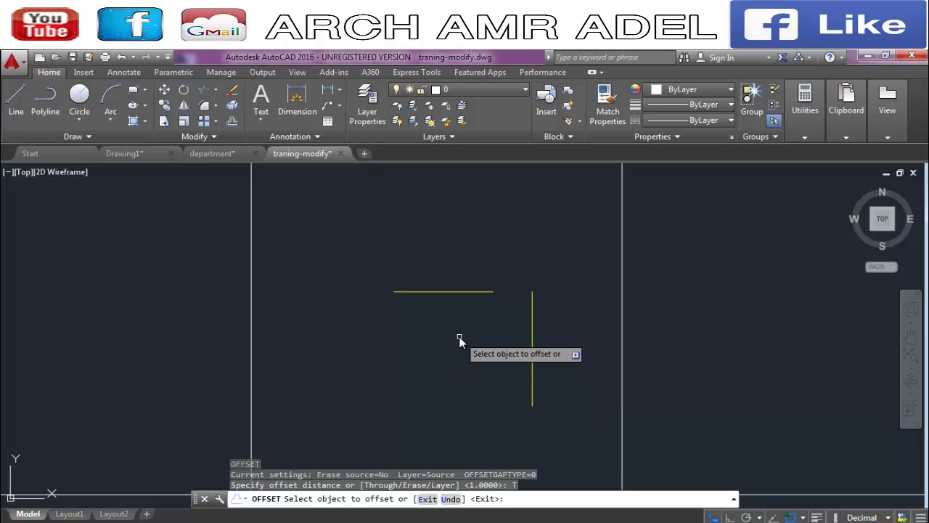
{"action": "left_click", "coordinate": [450, 292]}
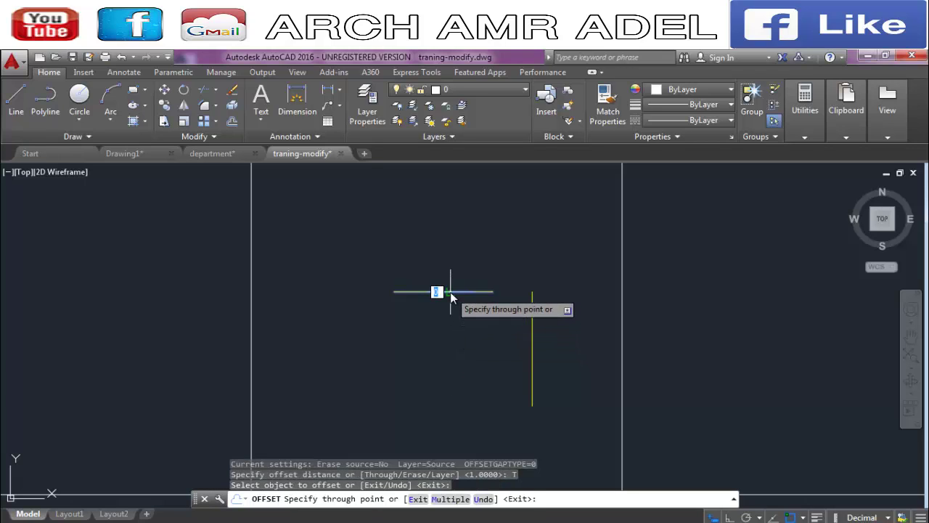
{"action": "scroll", "coordinate": [450, 323], "scroll_direction": "down", "scroll_amount": 3}
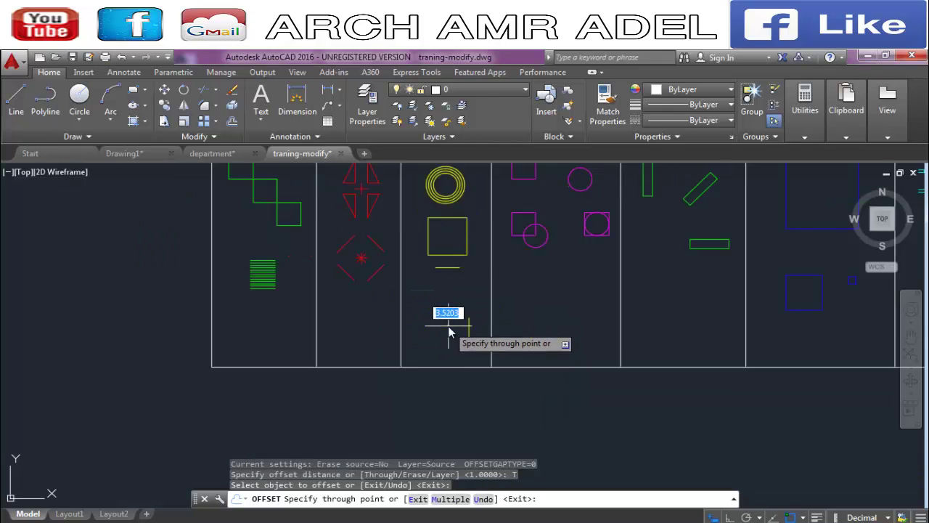
{"action": "scroll", "coordinate": [448, 328], "scroll_direction": "up", "scroll_amount": 2}
{"action": "scroll", "coordinate": [439, 316], "scroll_direction": "down", "scroll_amount": 3}
{"action": "scroll", "coordinate": [426, 300], "scroll_direction": "up", "scroll_amount": 3}
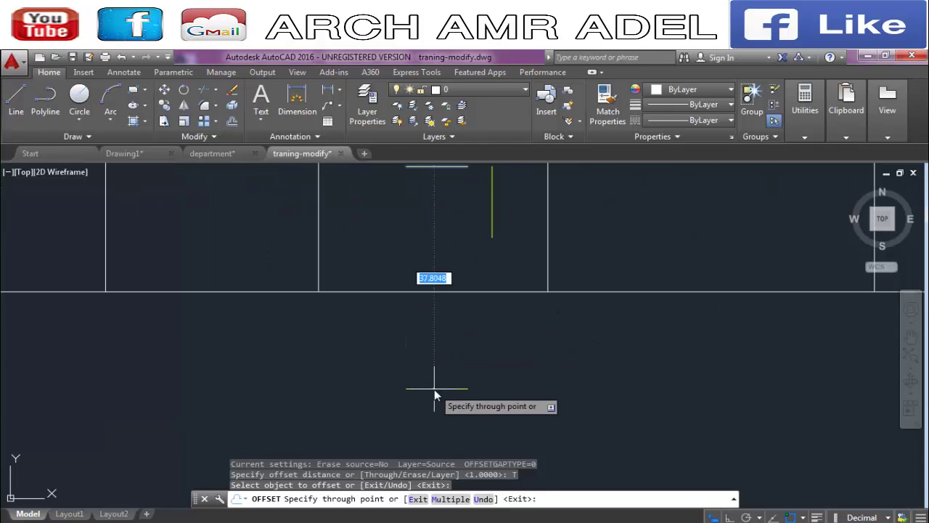
{"action": "left_click", "coordinate": [435, 388]}
{"action": "left_click", "coordinate": [435, 388]}
{"action": "left_click", "coordinate": [436, 427]}
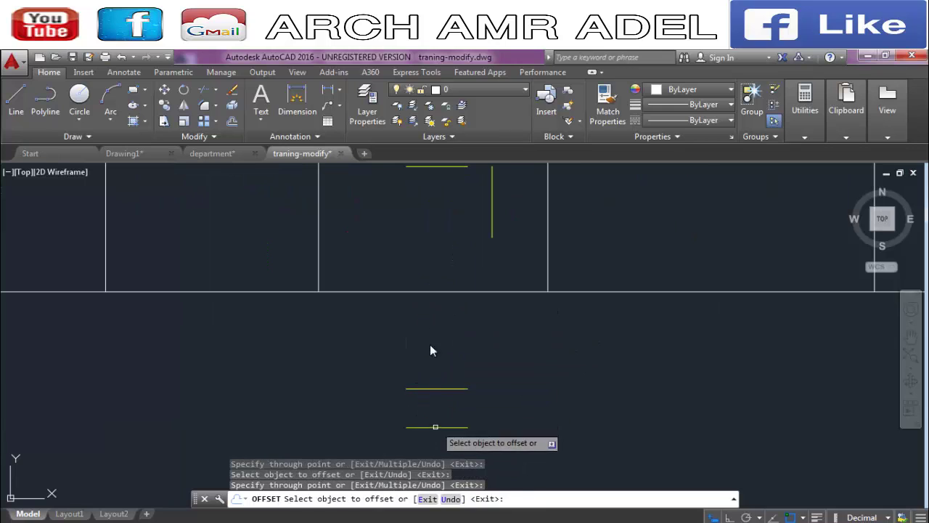
Step: Place through-point copies of the vertical line to its left and right, then end Offset
{"action": "left_click", "coordinate": [492, 225]}
{"action": "left_click", "coordinate": [438, 234]}
{"action": "left_click", "coordinate": [437, 238]}
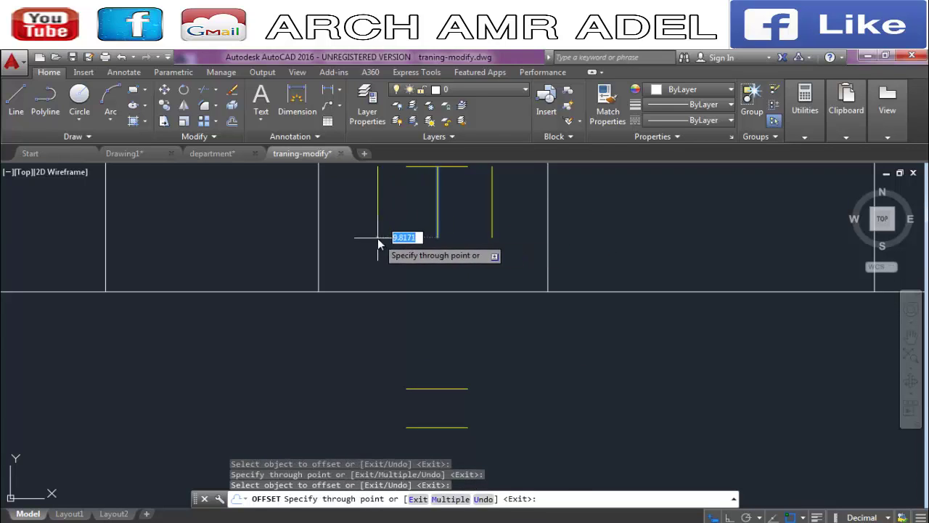
{"action": "left_click", "coordinate": [378, 238]}
{"action": "left_click", "coordinate": [377, 237]}
{"action": "left_click", "coordinate": [352, 245]}
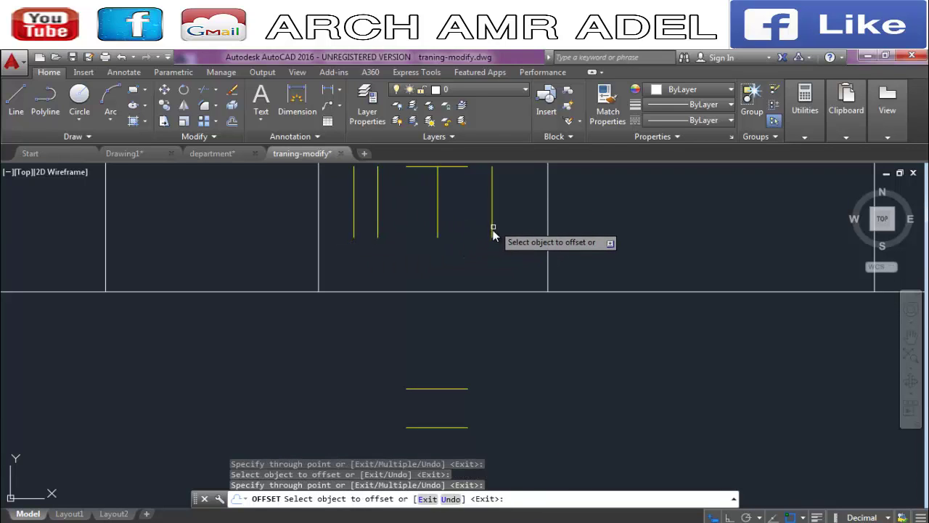
{"action": "left_click", "coordinate": [492, 231]}
{"action": "left_click", "coordinate": [517, 232]}
{"action": "left_click", "coordinate": [516, 232]}
{"action": "left_click", "coordinate": [615, 265]}
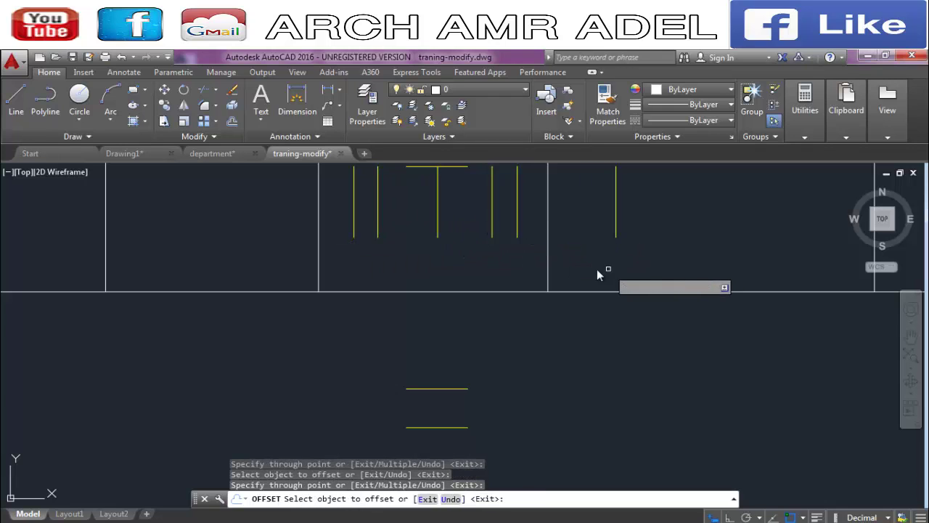
{"action": "scroll", "coordinate": [581, 273], "scroll_direction": "down", "scroll_amount": 1}
{"action": "key", "text": "Escape"}
Step: Undo the line copies and restart Offset with the Through option
{"action": "key", "text": "ctrl+z"}
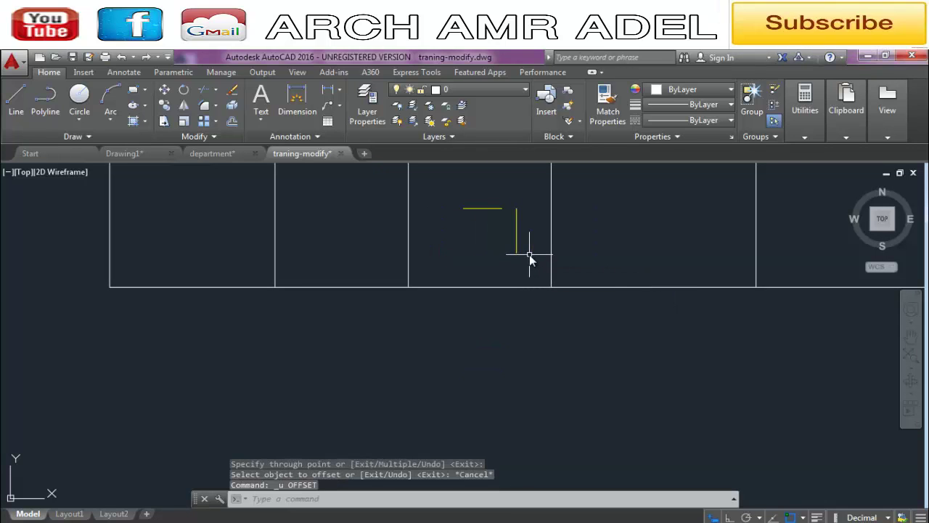
{"action": "scroll", "coordinate": [494, 213], "scroll_direction": "up", "scroll_amount": 2}
{"action": "key", "text": "Escape"}
{"action": "key", "text": "Escape"}
{"action": "type", "text": "o"}
{"action": "key", "text": "Return"}
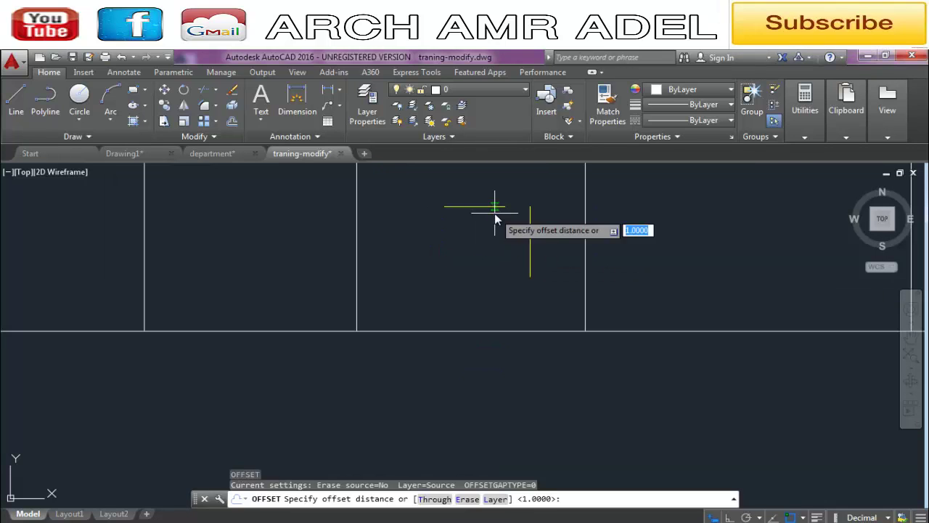
{"action": "left_click", "coordinate": [434, 499]}
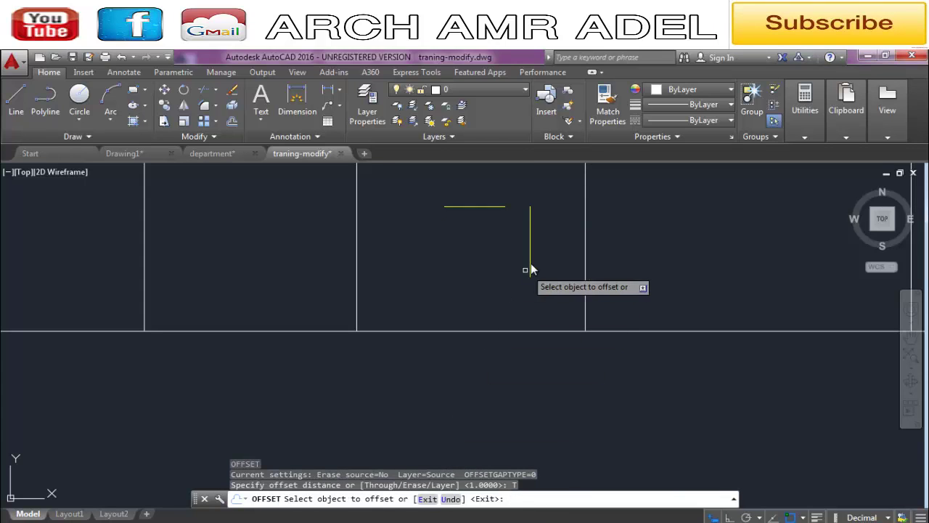
Step: Offset the vertical and top lines through corner points to close the square
{"action": "left_click", "coordinate": [530, 250]}
{"action": "scroll", "coordinate": [511, 217], "scroll_direction": "up", "scroll_amount": 3}
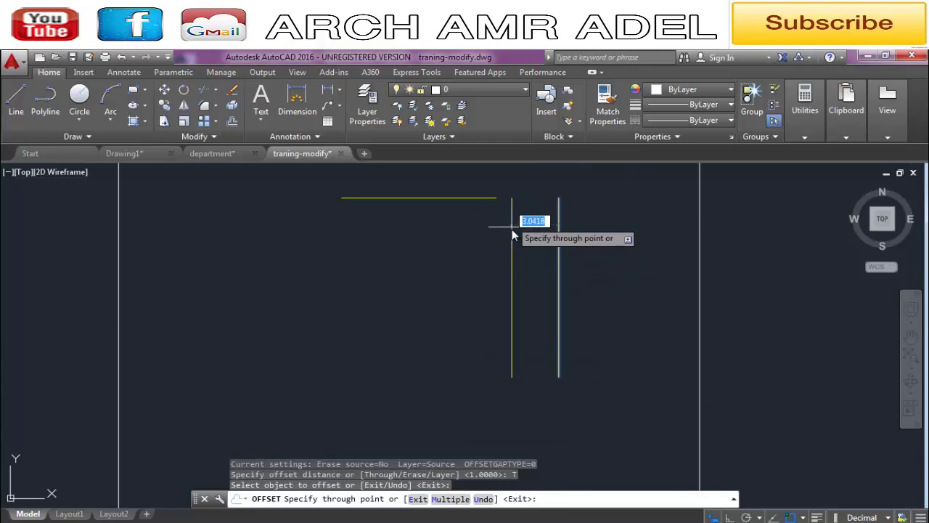
{"action": "left_click", "coordinate": [498, 218]}
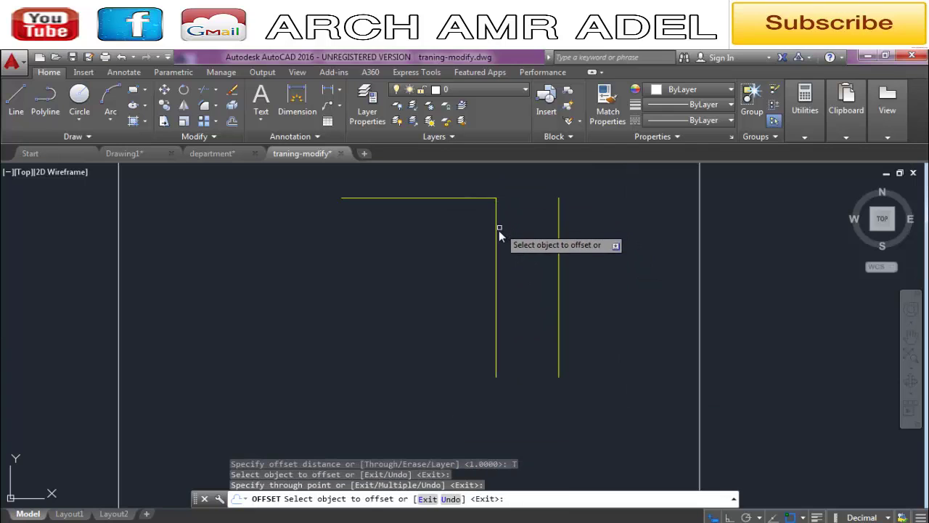
{"action": "left_click", "coordinate": [498, 232]}
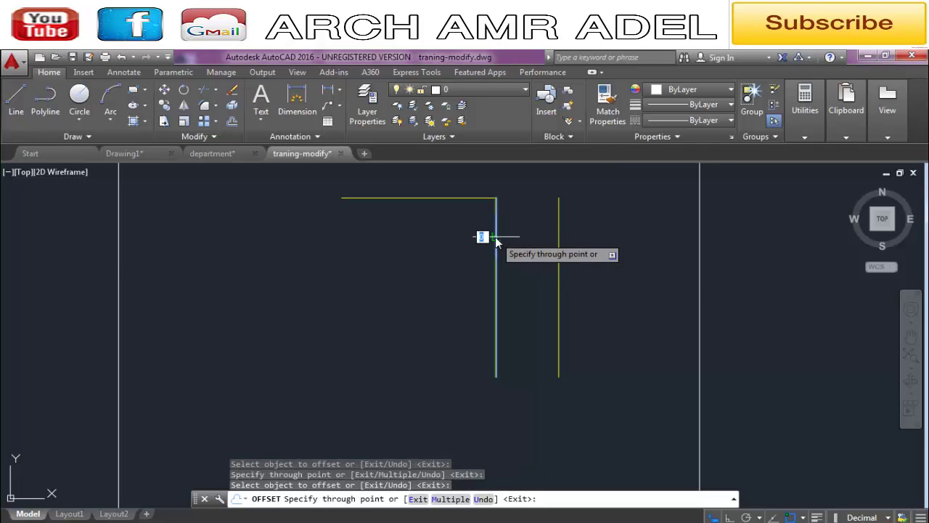
{"action": "left_click", "coordinate": [341, 202]}
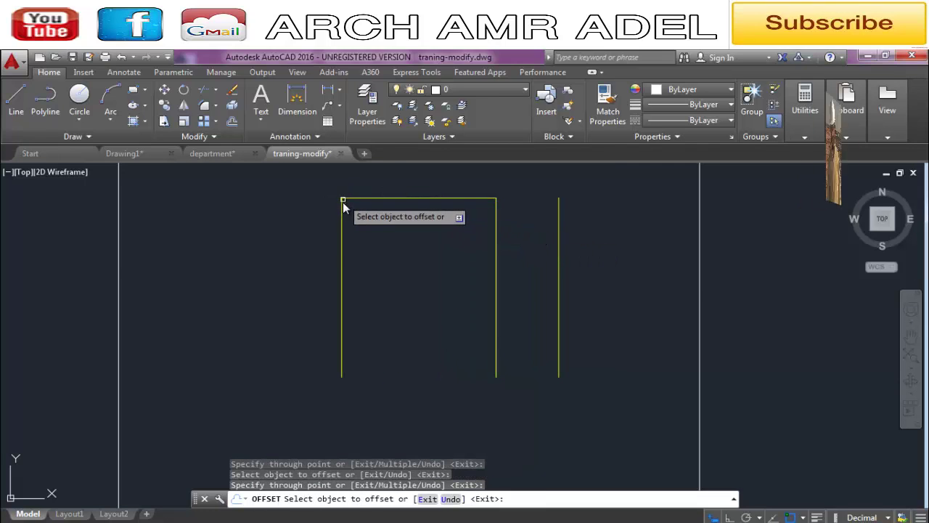
{"action": "left_click", "coordinate": [395, 198]}
{"action": "left_click", "coordinate": [346, 376]}
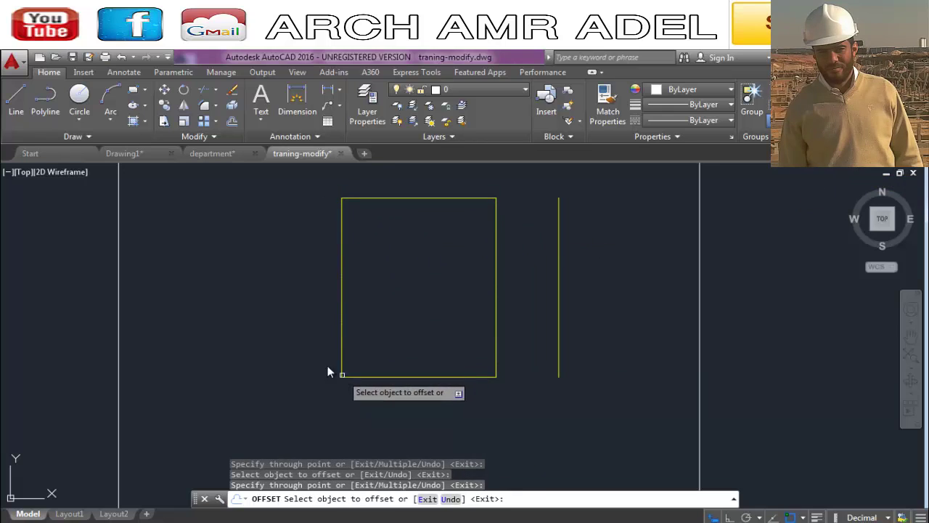
Step: Add a middle vertical and a middle horizontal line, dividing the square into quarters
{"action": "left_click", "coordinate": [341, 326]}
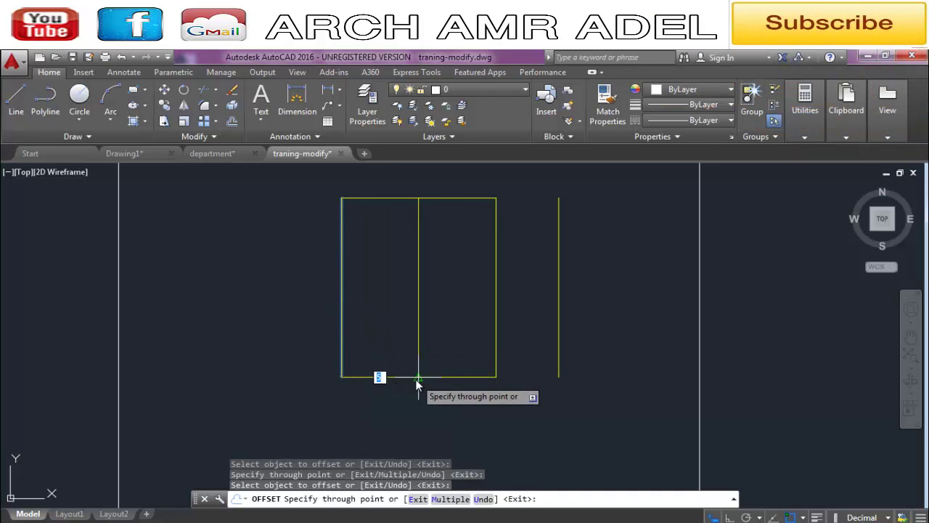
{"action": "left_click", "coordinate": [418, 382]}
{"action": "left_click", "coordinate": [453, 376]}
{"action": "left_click", "coordinate": [496, 287]}
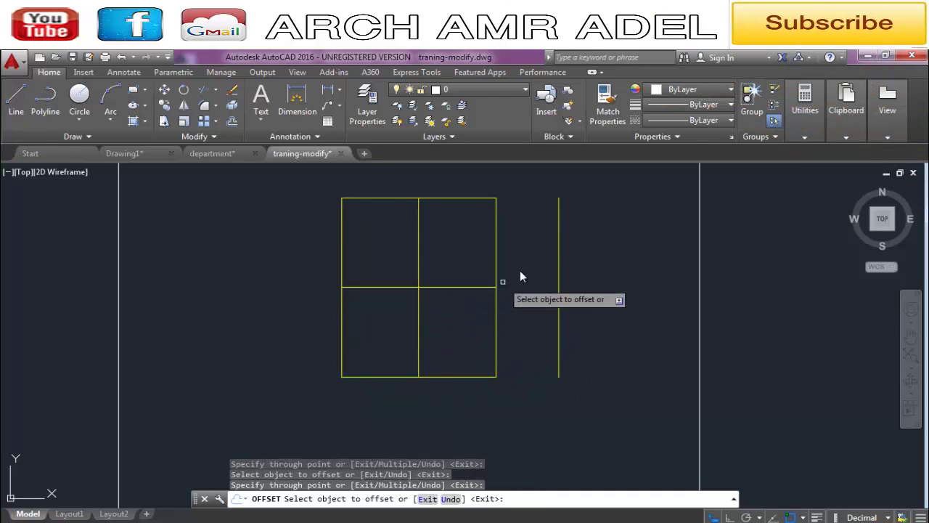
{"action": "scroll", "coordinate": [540, 248], "scroll_direction": "down", "scroll_amount": 5}
{"action": "key", "text": "Escape"}
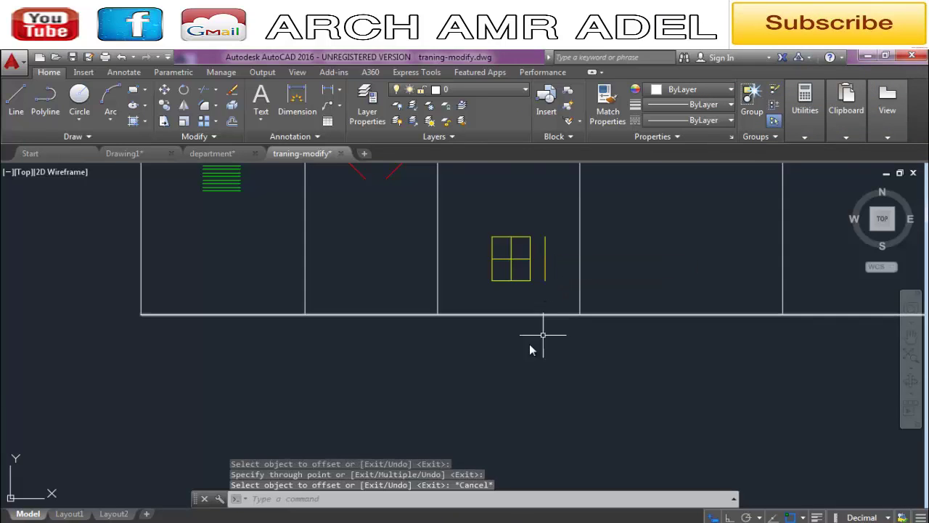
{"action": "scroll", "coordinate": [560, 304], "scroll_direction": "down", "scroll_amount": 3}
{"action": "key", "text": "Escape"}
Step: Draw two separate horizontal lines with Ortho on, left of the legend table
{"action": "middle_click_drag", "start_coordinate": [467, 282], "coordinate": [532, 316]}
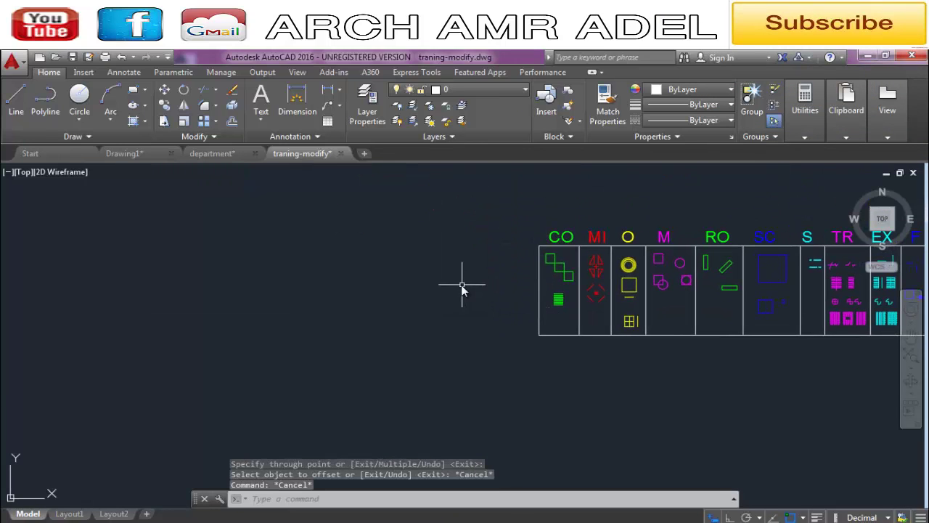
{"action": "type", "text": "l"}
{"action": "key", "text": "Return"}
{"action": "left_click", "coordinate": [342, 261]}
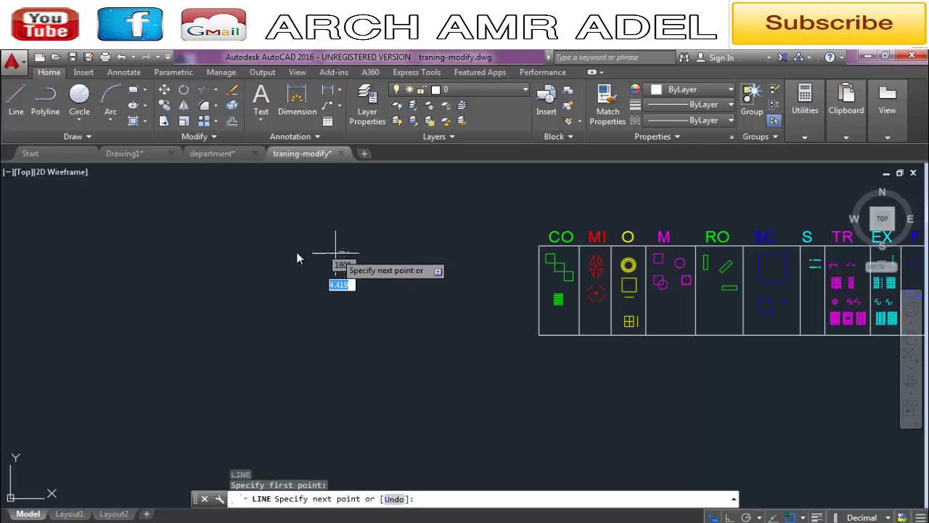
{"action": "left_click", "coordinate": [177, 254]}
{"action": "key", "text": "ctrl+z"}
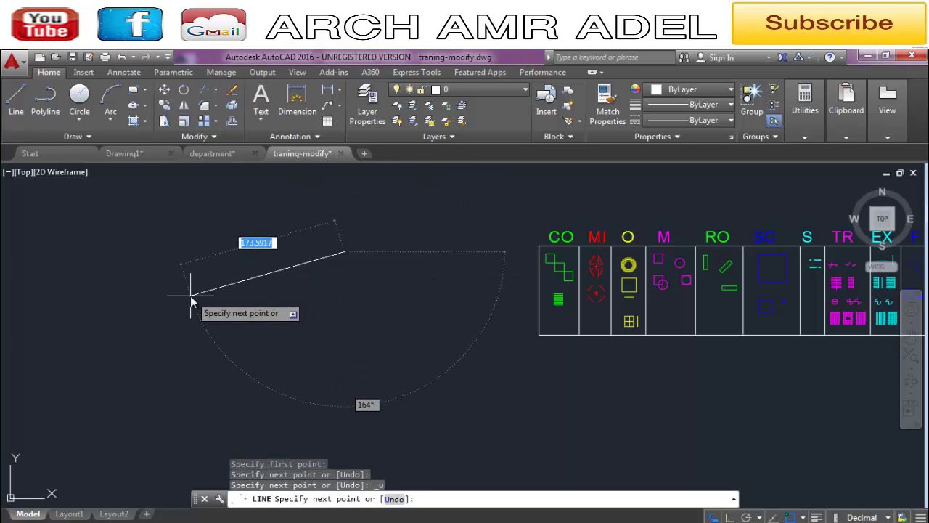
{"action": "key", "text": "F8"}
{"action": "left_click", "coordinate": [208, 262]}
{"action": "key", "text": "Return"}
{"action": "scroll", "coordinate": [321, 244], "scroll_direction": "down", "scroll_amount": 2}
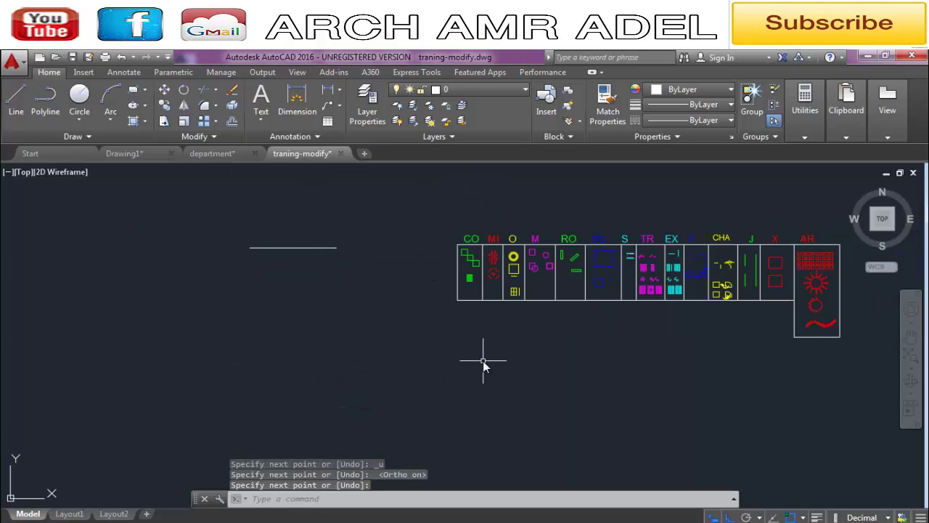
{"action": "type", "text": "l"}
{"action": "key", "text": "Return"}
{"action": "left_click", "coordinate": [552, 382]}
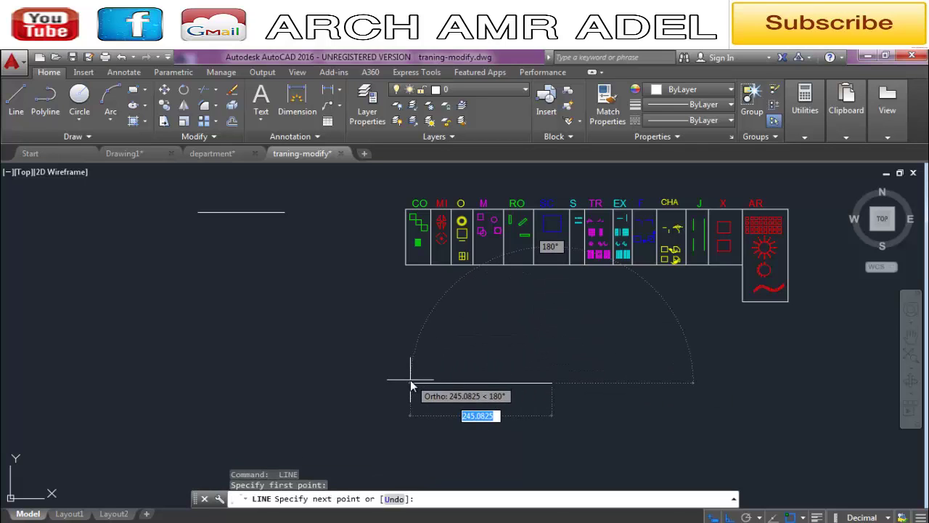
{"action": "left_click", "coordinate": [489, 385]}
{"action": "key", "text": "Return"}
Step: Draw two vertical lines, one at the upper left and one in the middle
{"action": "key", "text": "Return"}
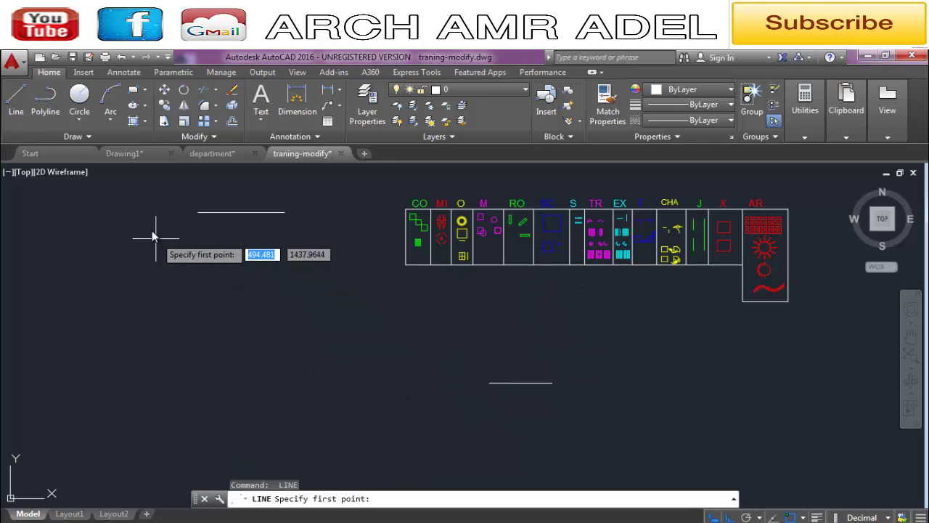
{"action": "left_click", "coordinate": [168, 216]}
{"action": "left_click", "coordinate": [167, 320]}
{"action": "key", "text": "Return"}
{"action": "key", "text": "Return"}
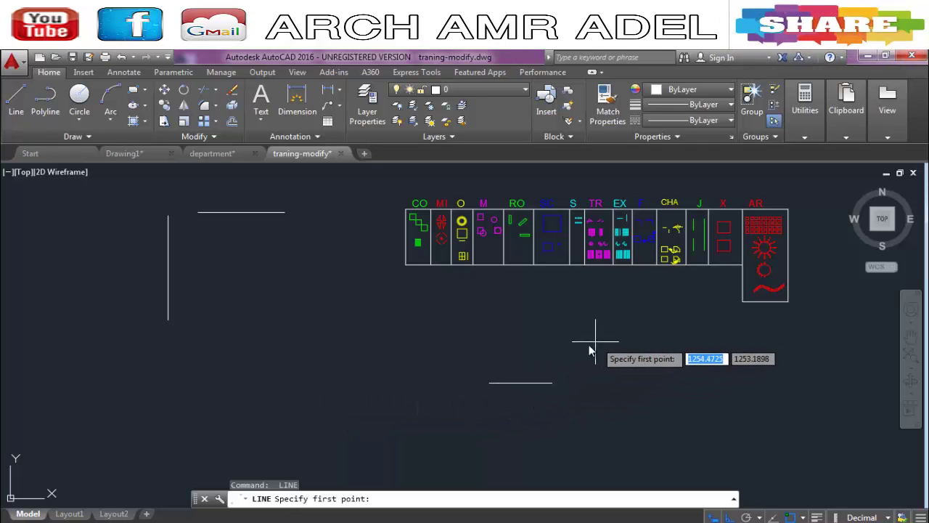
{"action": "left_click", "coordinate": [441, 331]}
{"action": "left_click", "coordinate": [441, 430]}
{"action": "key", "text": "Return"}
{"action": "key", "text": "Return"}
{"action": "left_click", "coordinate": [489, 382]}
{"action": "left_click", "coordinate": [551, 382]}
{"action": "key", "text": "Escape"}
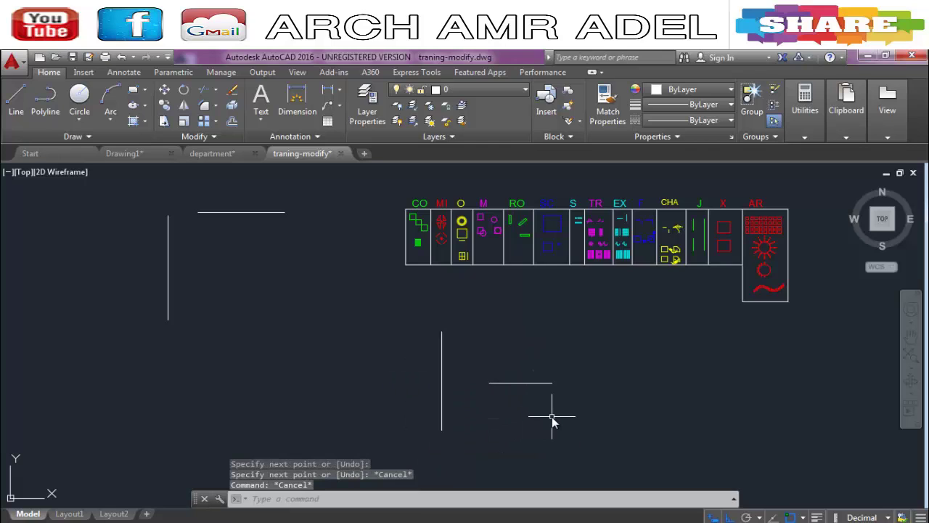
{"action": "type", "text": "c"}
Step: With Offset Through, copy the top line down to the lower line and the middle vertical slightly left
{"action": "key", "text": "Return"}
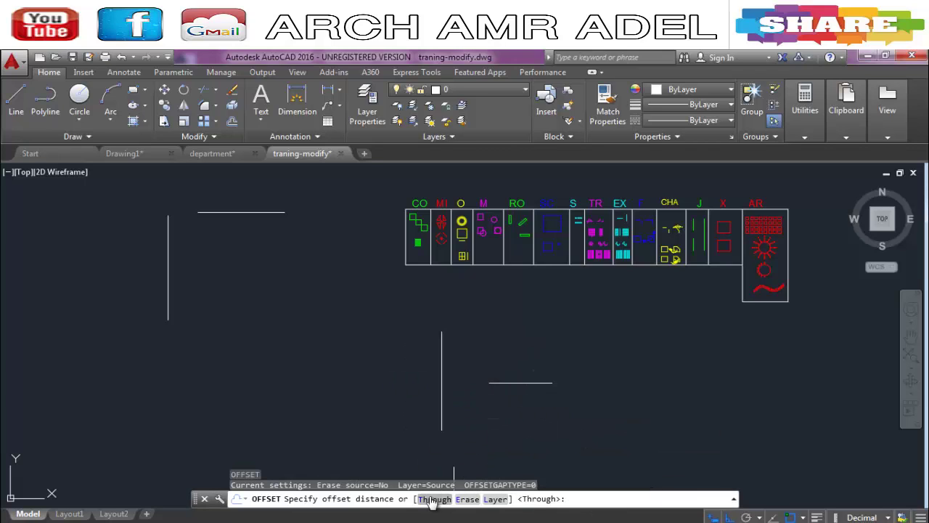
{"action": "left_click", "coordinate": [429, 501]}
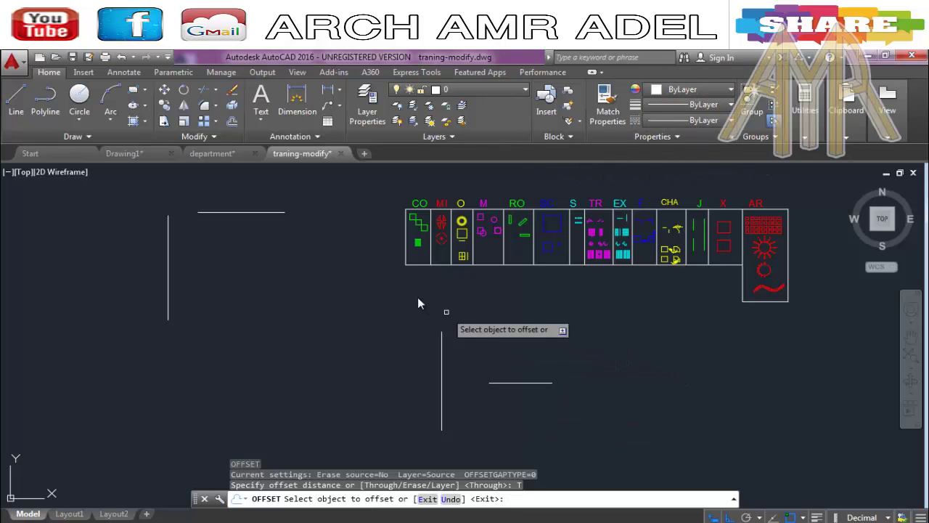
{"action": "left_click", "coordinate": [283, 213]}
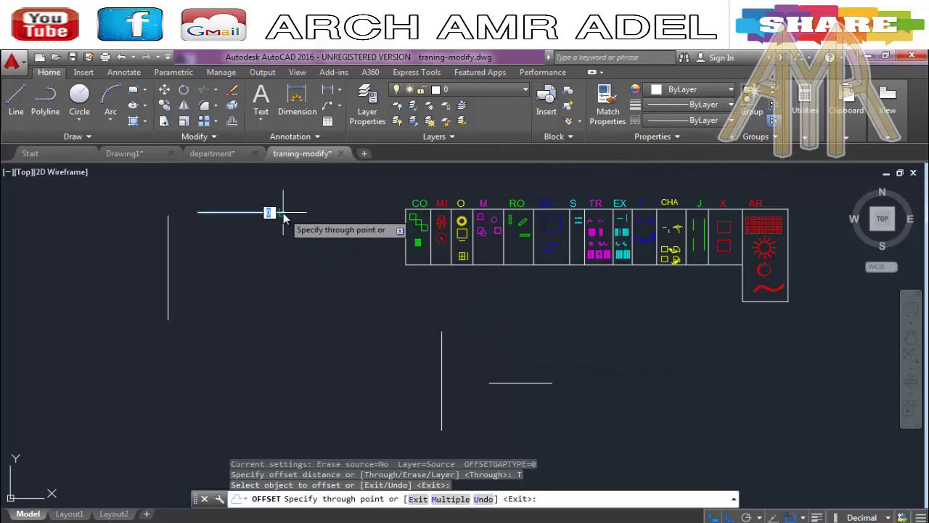
{"action": "left_click", "coordinate": [491, 382]}
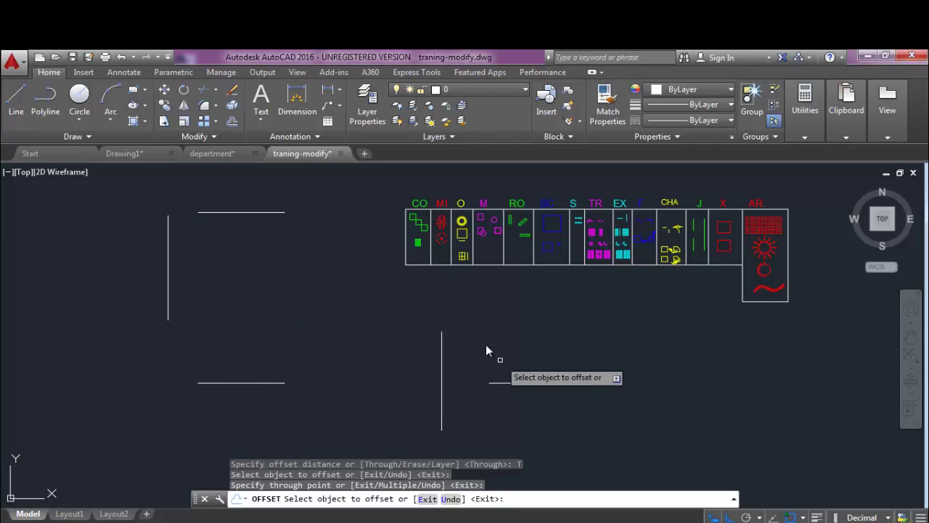
{"action": "left_click", "coordinate": [441, 342]}
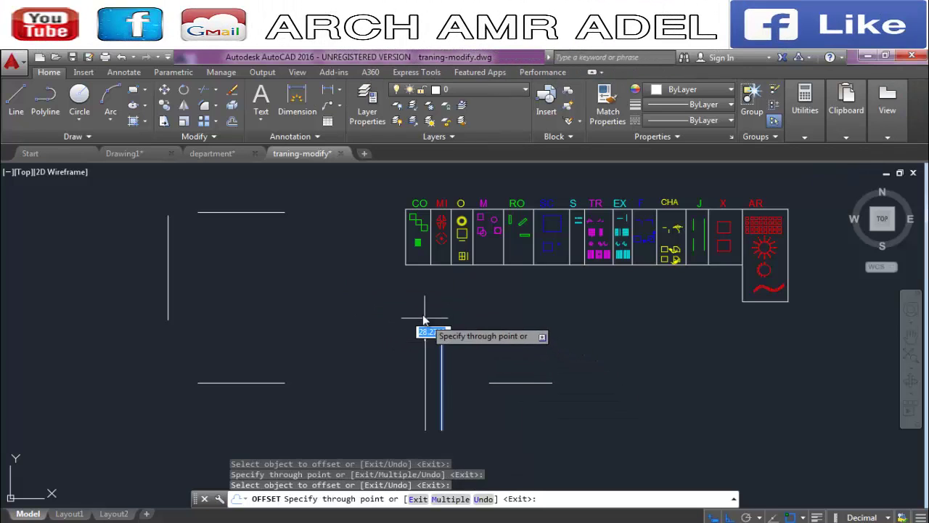
{"action": "left_click", "coordinate": [405, 270]}
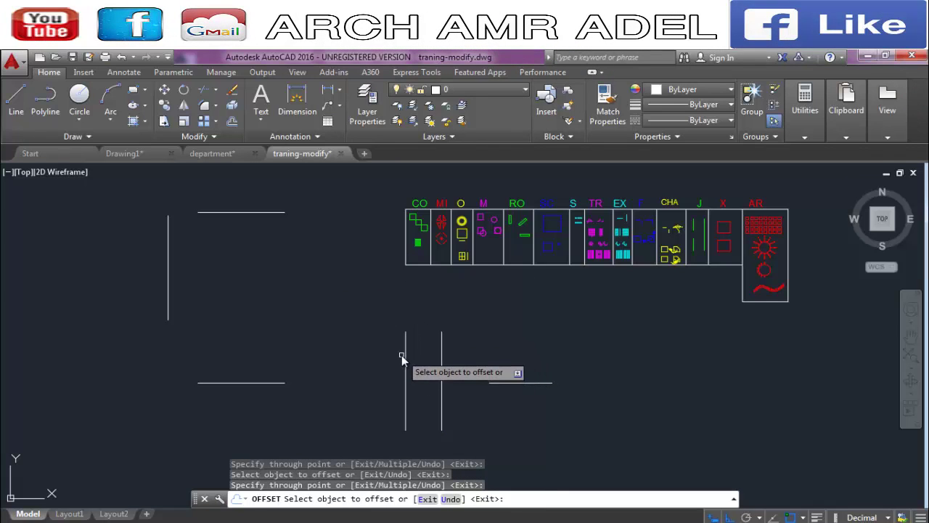
Step: Switch to Multiple and place parallel copies of the vertical line stepping right
{"action": "left_click", "coordinate": [405, 356]}
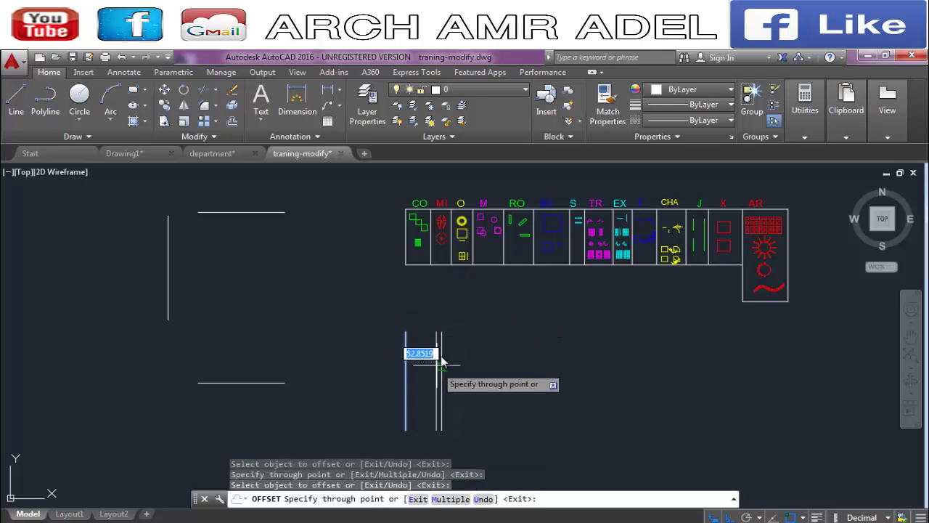
{"action": "left_click", "coordinate": [450, 499]}
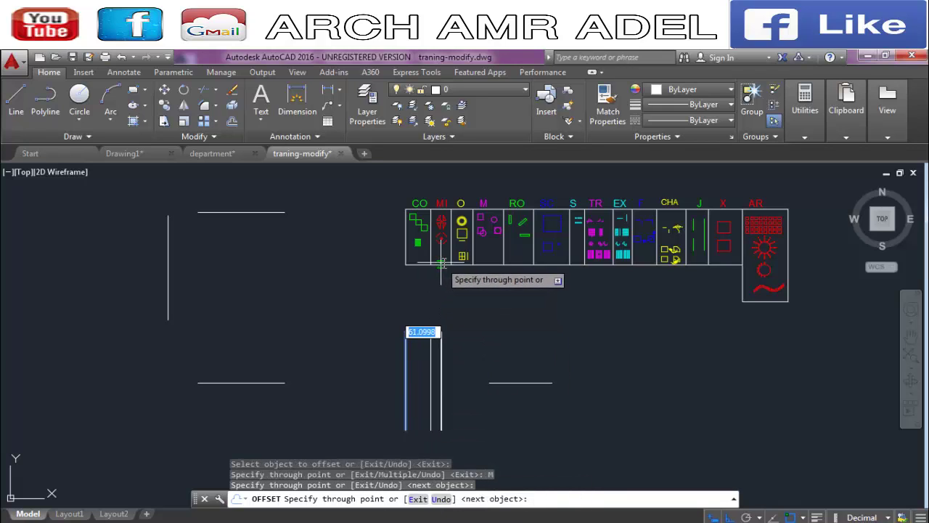
{"action": "left_click", "coordinate": [451, 264]}
{"action": "left_click", "coordinate": [473, 265]}
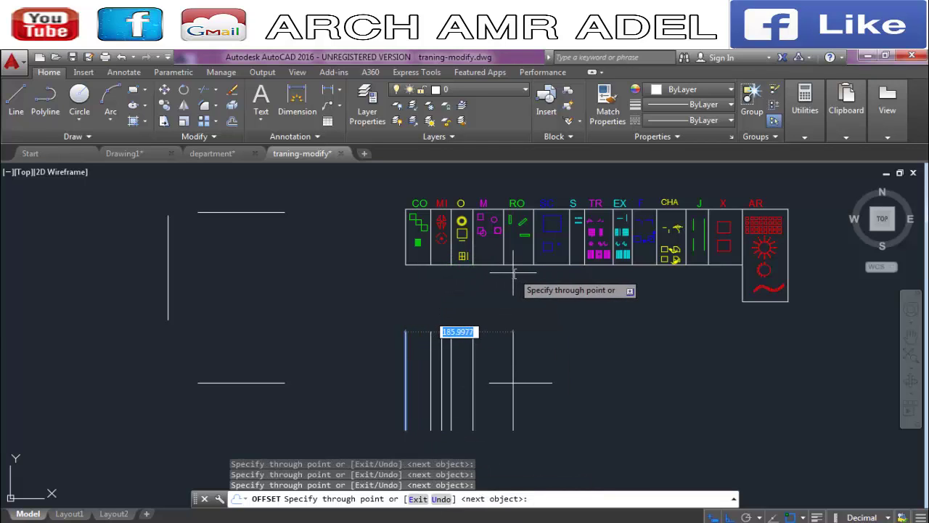
{"action": "left_click", "coordinate": [504, 265]}
{"action": "left_click", "coordinate": [533, 265]}
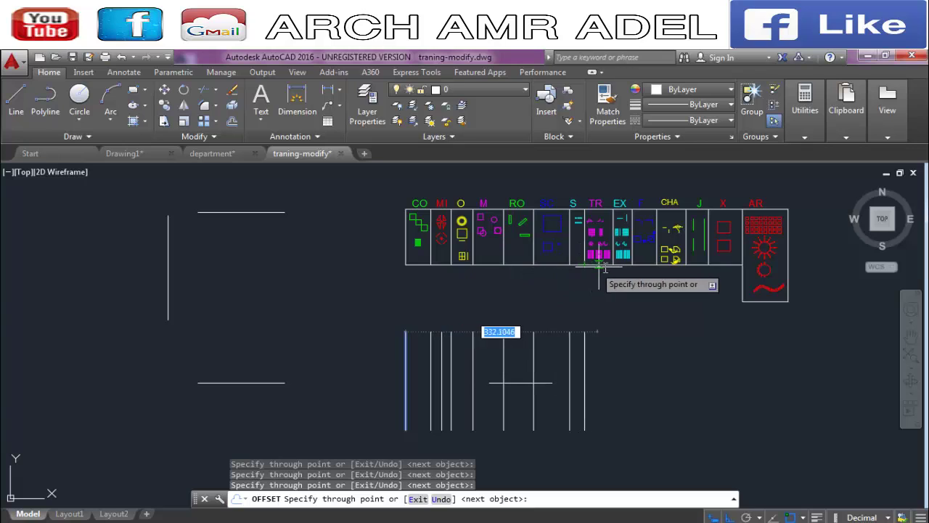
{"action": "left_click", "coordinate": [611, 265]}
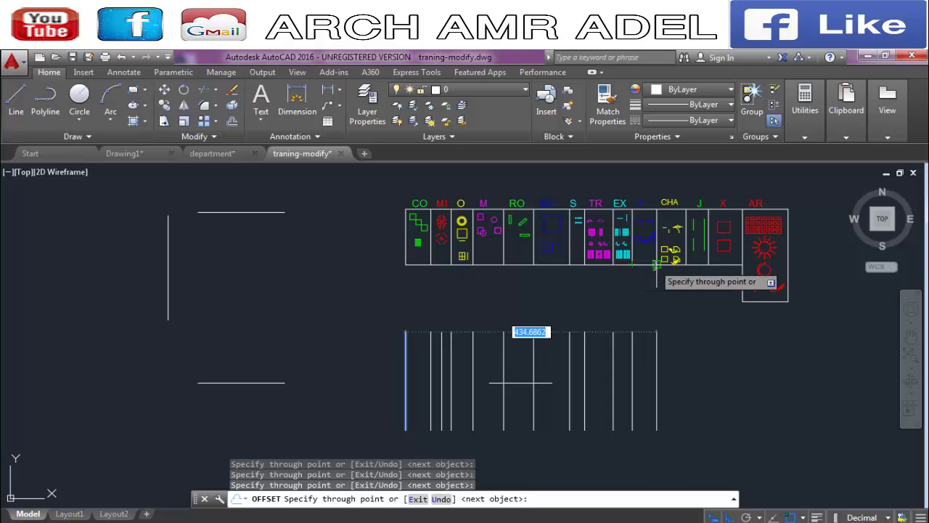
Step: Add more parallel vertical copies further right, then end Offset
{"action": "left_click", "coordinate": [657, 264]}
{"action": "left_click", "coordinate": [686, 264]}
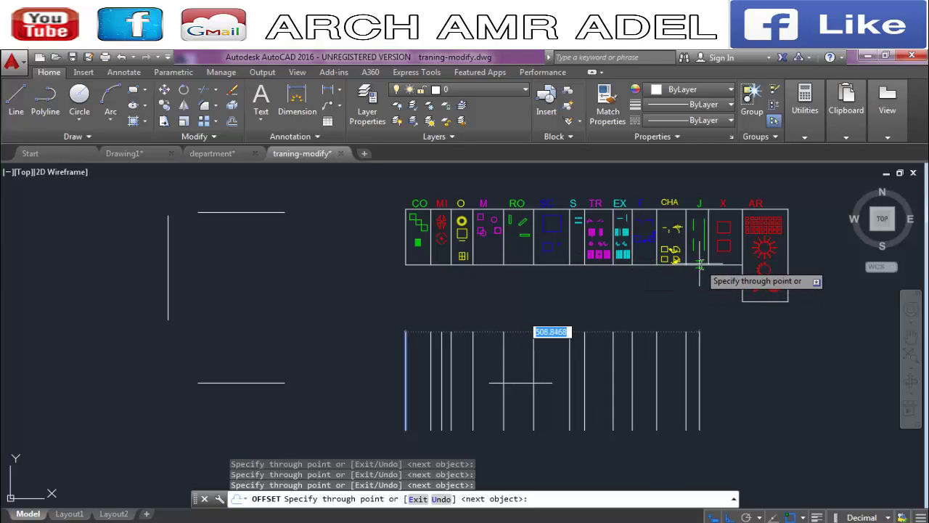
{"action": "left_click", "coordinate": [708, 264]}
{"action": "left_click", "coordinate": [742, 300]}
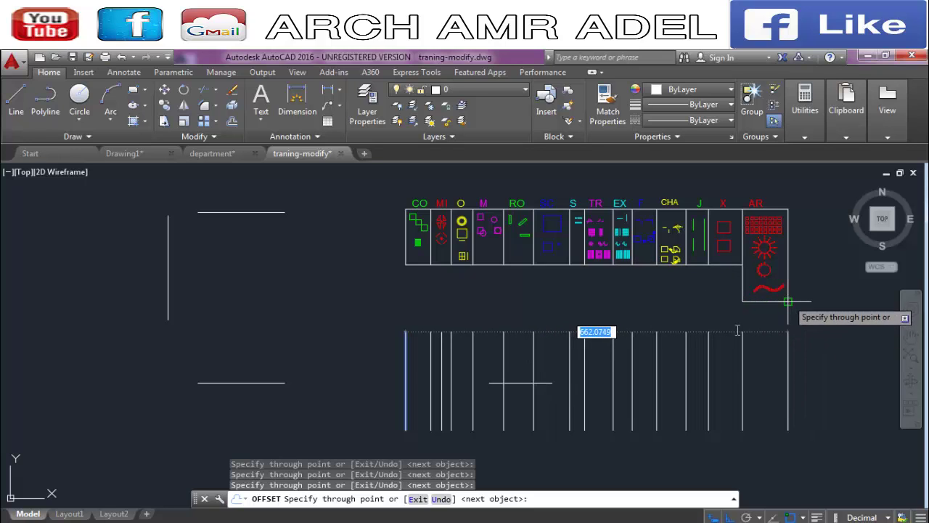
{"action": "left_click", "coordinate": [788, 300]}
{"action": "left_click", "coordinate": [613, 328]}
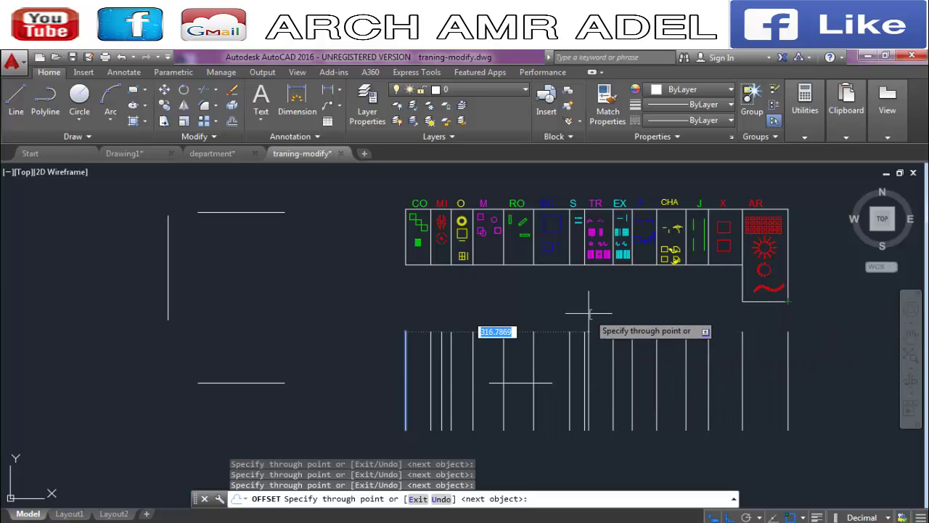
{"action": "key", "text": "Escape"}
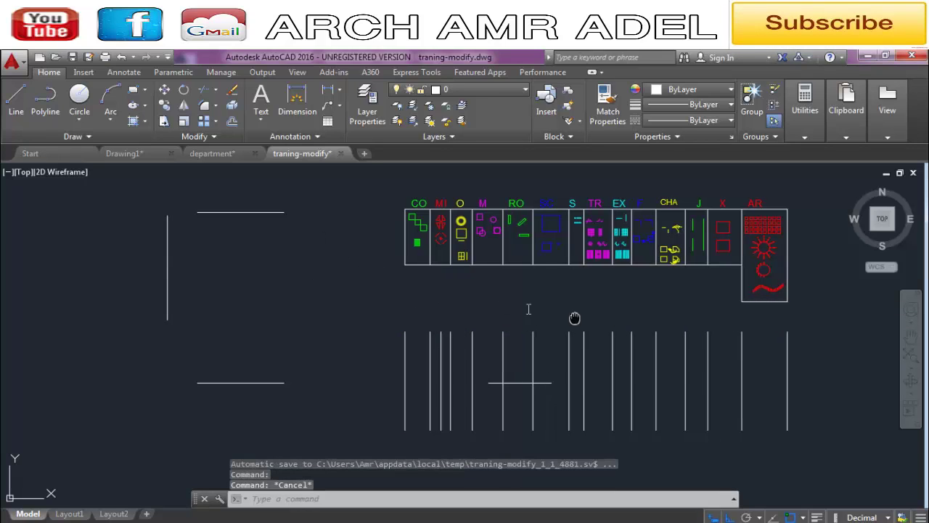
Step: Erase all practice lines around the table in two window selections, then restart Offset
{"action": "scroll", "coordinate": [508, 307], "scroll_direction": "down", "scroll_amount": 1}
{"action": "scroll", "coordinate": [492, 307], "scroll_direction": "down", "scroll_amount": 1}
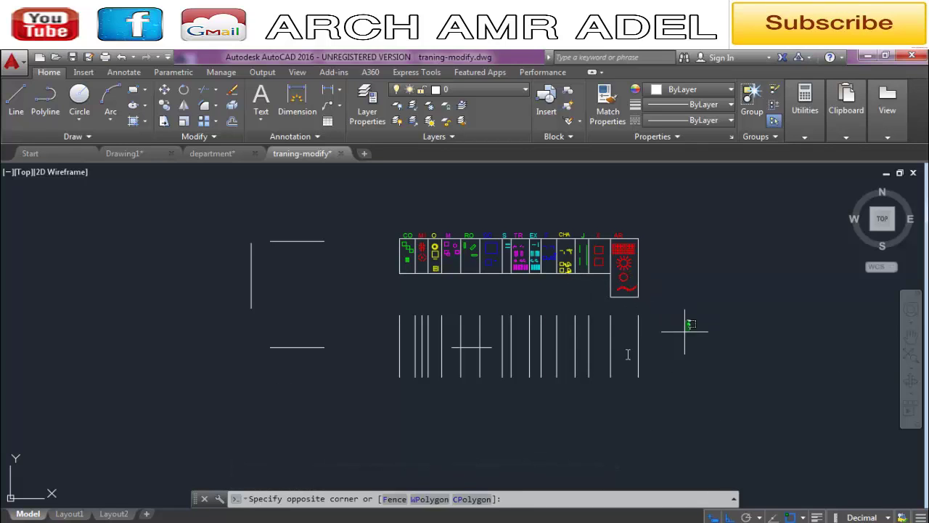
{"action": "left_click", "coordinate": [266, 421]}
{"action": "key", "text": "Delete"}
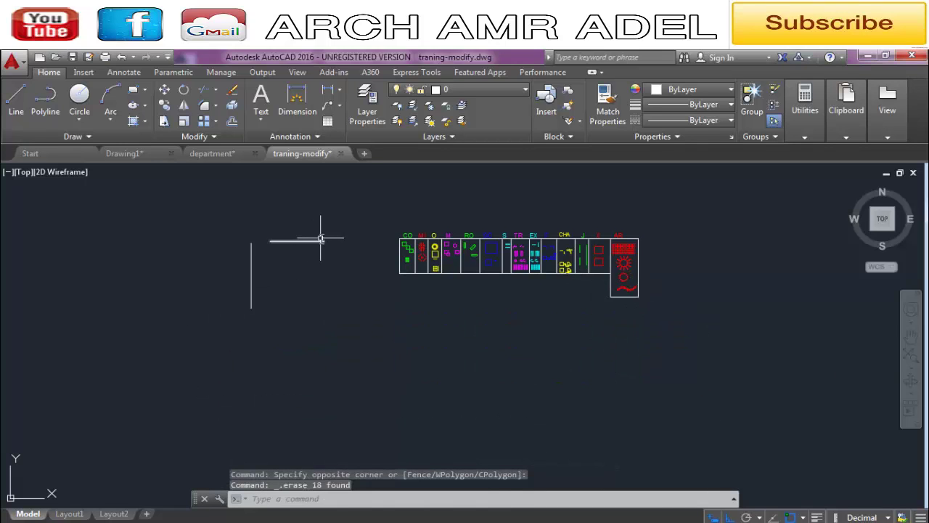
{"action": "left_click", "coordinate": [321, 238]}
{"action": "left_click", "coordinate": [199, 336]}
{"action": "key", "text": "Delete"}
{"action": "scroll", "coordinate": [450, 286], "scroll_direction": "up", "scroll_amount": 3}
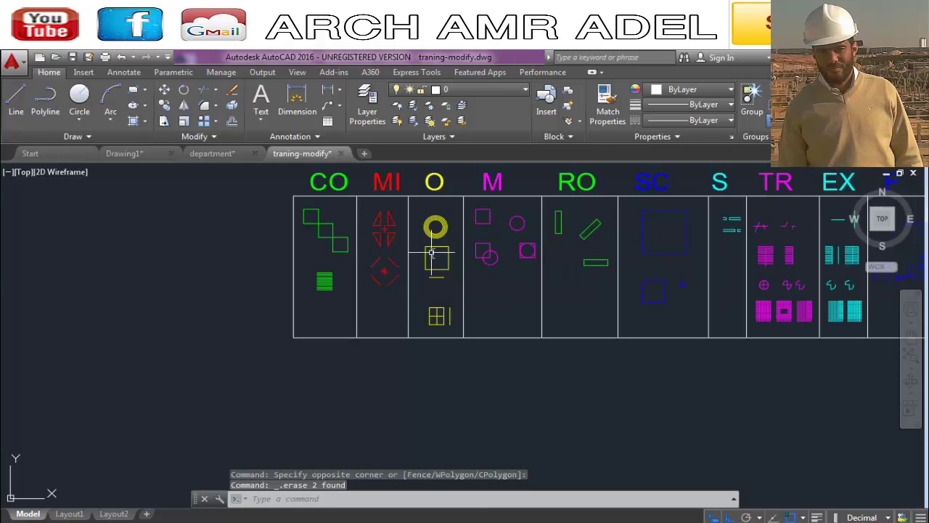
{"action": "key", "text": "Escape"}
{"action": "key", "text": "Escape"}
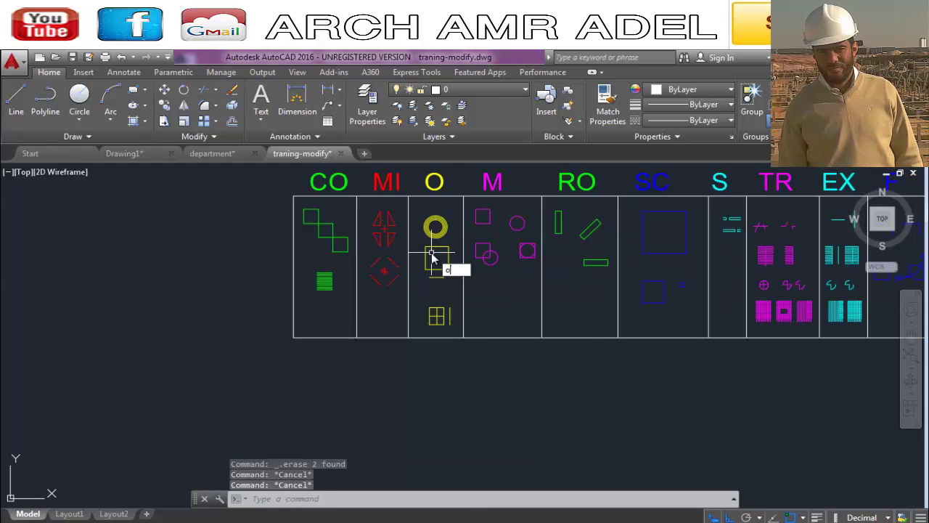
{"action": "key", "text": "Return"}
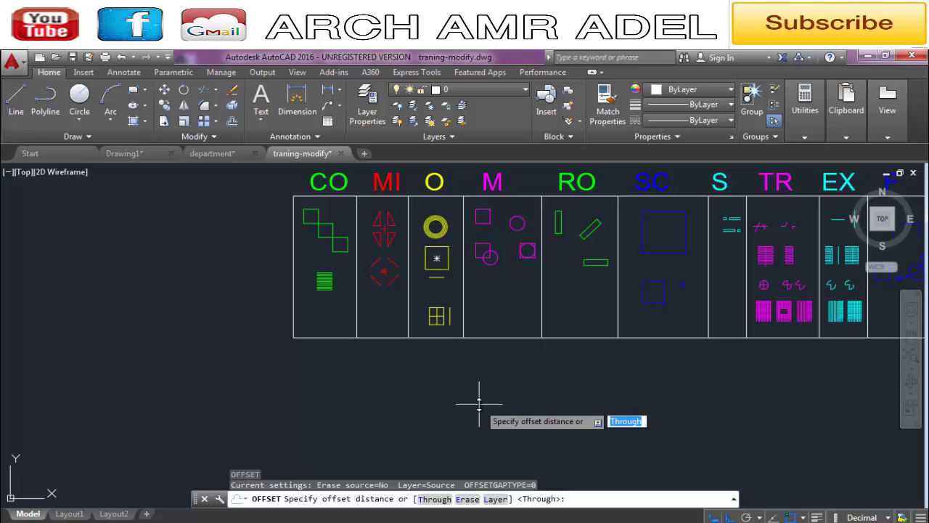
Step: Set the offset distance by picking two points, starting at the table corner
{"action": "scroll", "coordinate": [379, 311], "scroll_direction": "up", "scroll_amount": 3}
{"action": "left_click", "coordinate": [349, 362]}
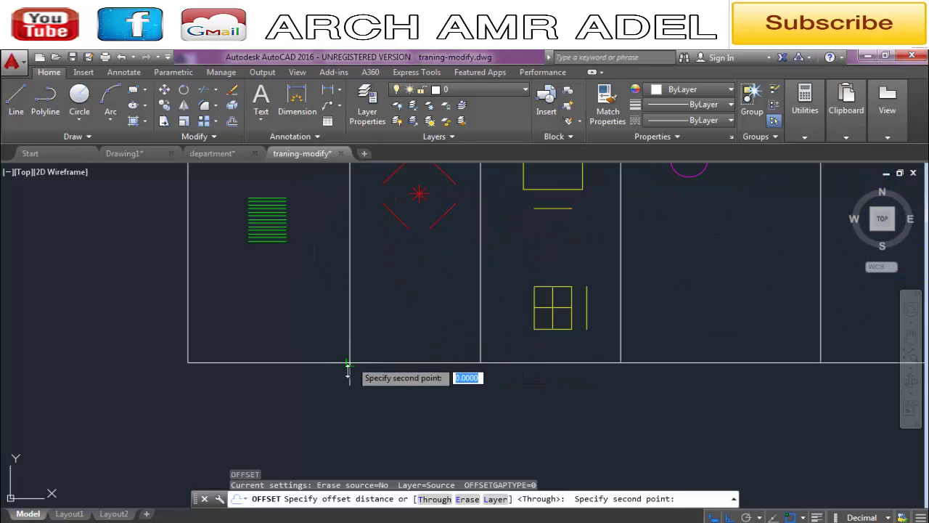
{"action": "left_click", "coordinate": [187, 361]}
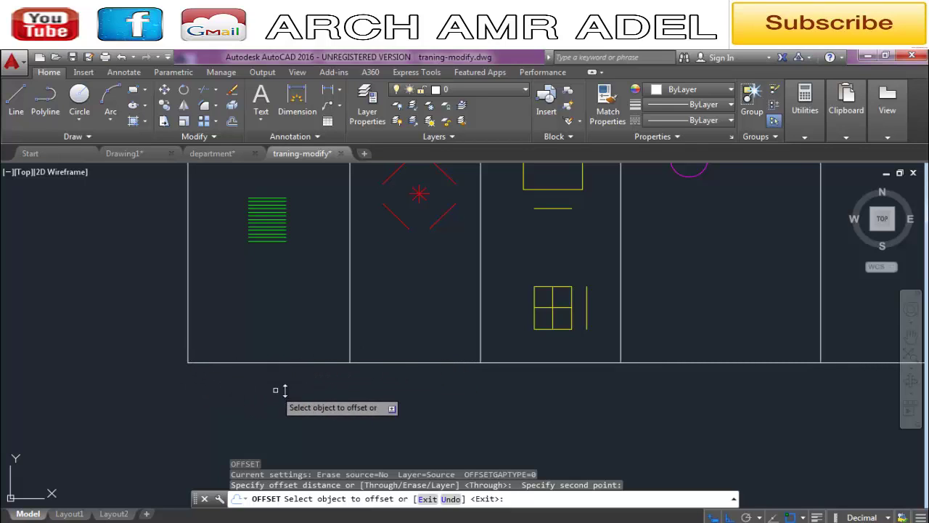
{"action": "scroll", "coordinate": [435, 384], "scroll_direction": "down", "scroll_amount": 2}
{"action": "middle_click_drag", "start_coordinate": [513, 382], "coordinate": [599, 400]}
{"action": "scroll", "coordinate": [599, 400], "scroll_direction": "down", "scroll_amount": 2}
{"action": "scroll", "coordinate": [550, 395], "scroll_direction": "up", "scroll_amount": 4}
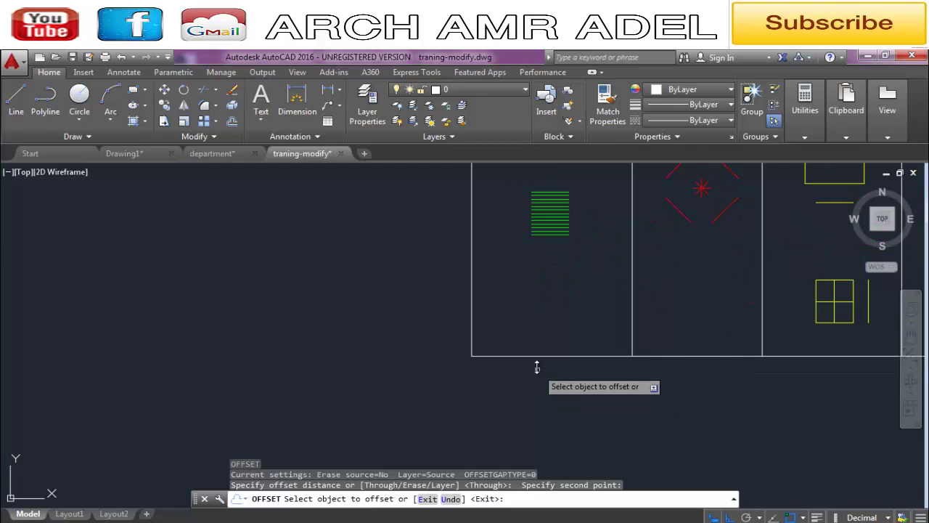
Step: Offset the table's bottom line below the table and upward as a new row line
{"action": "left_click", "coordinate": [538, 356]}
{"action": "scroll", "coordinate": [539, 357], "scroll_direction": "down", "scroll_amount": 2}
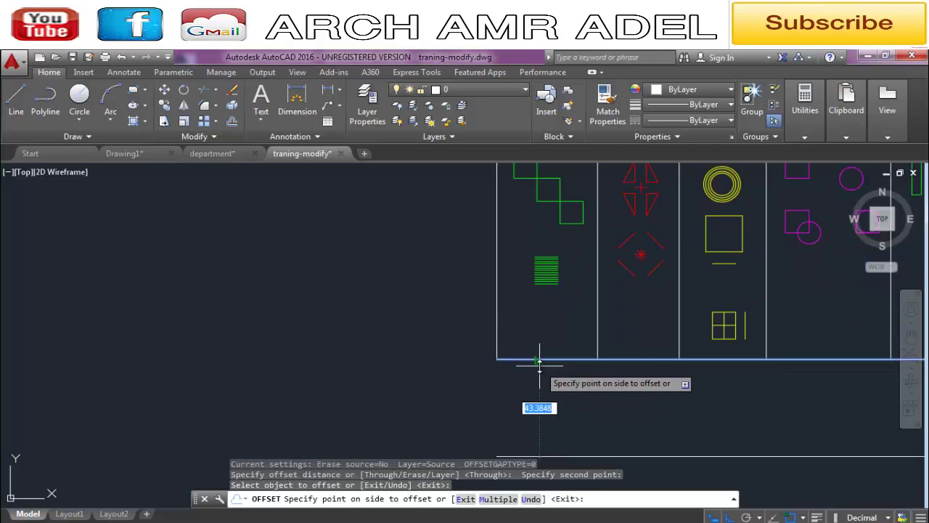
{"action": "scroll", "coordinate": [541, 366], "scroll_direction": "down", "scroll_amount": 2}
{"action": "left_click", "coordinate": [548, 436]}
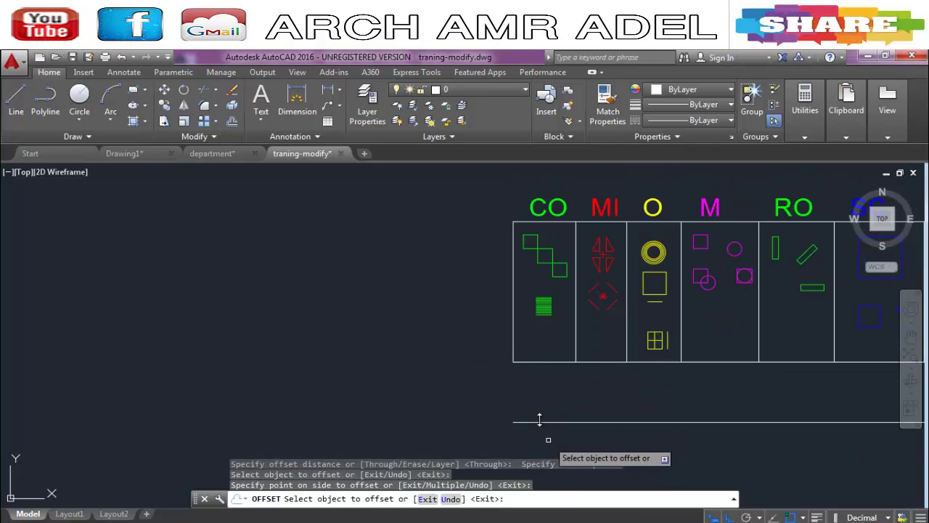
{"action": "left_click", "coordinate": [530, 362]}
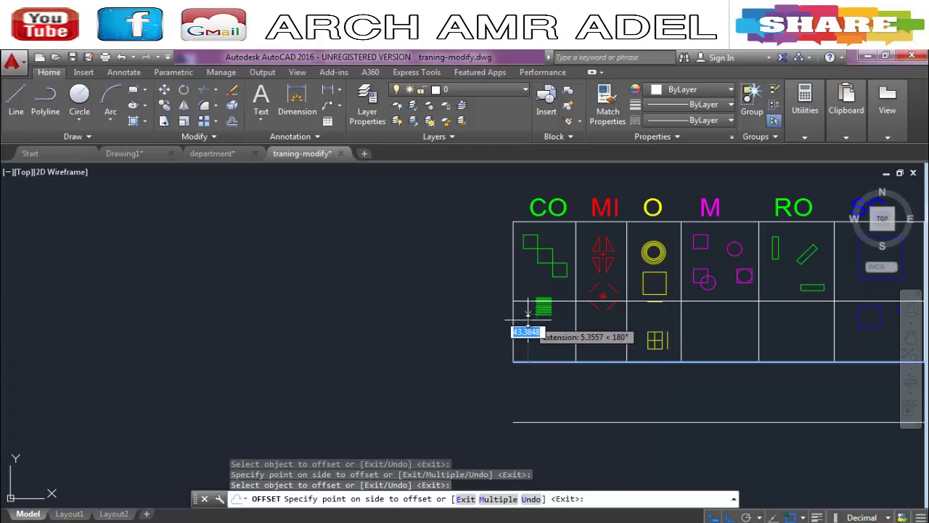
{"action": "left_click", "coordinate": [524, 324]}
Step: Offset the table's left edge to the left, then end Offset
{"action": "left_click", "coordinate": [514, 331]}
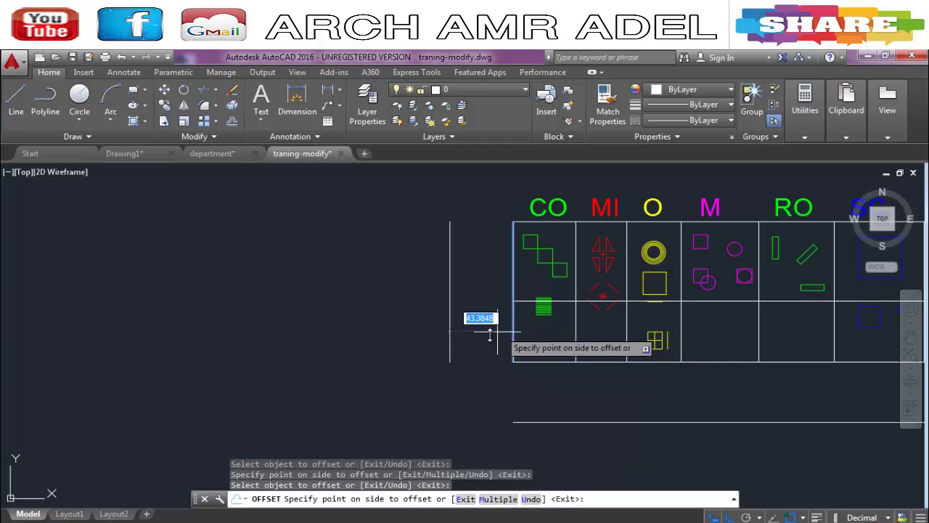
{"action": "left_click", "coordinate": [441, 356]}
{"action": "scroll", "coordinate": [549, 377], "scroll_direction": "up", "scroll_amount": 2}
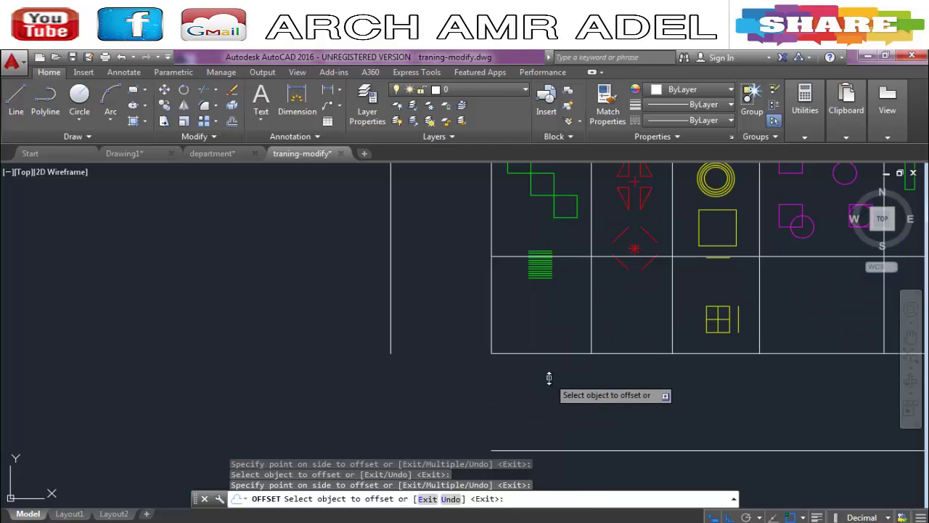
{"action": "key", "text": "Escape"}
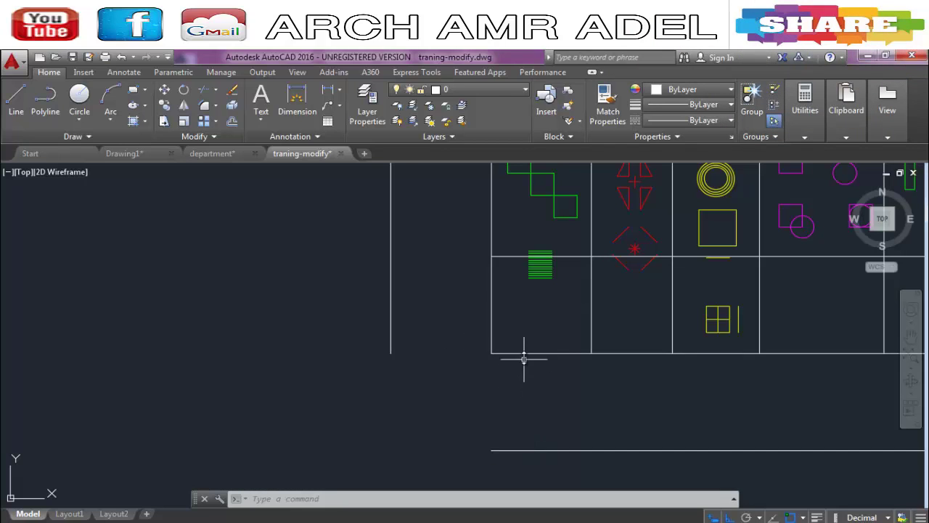
Step: Draw a circle centred on the table's lower-left corner, with the radius picked to the right
{"action": "key", "text": "Escape"}
{"action": "key", "text": "Escape"}
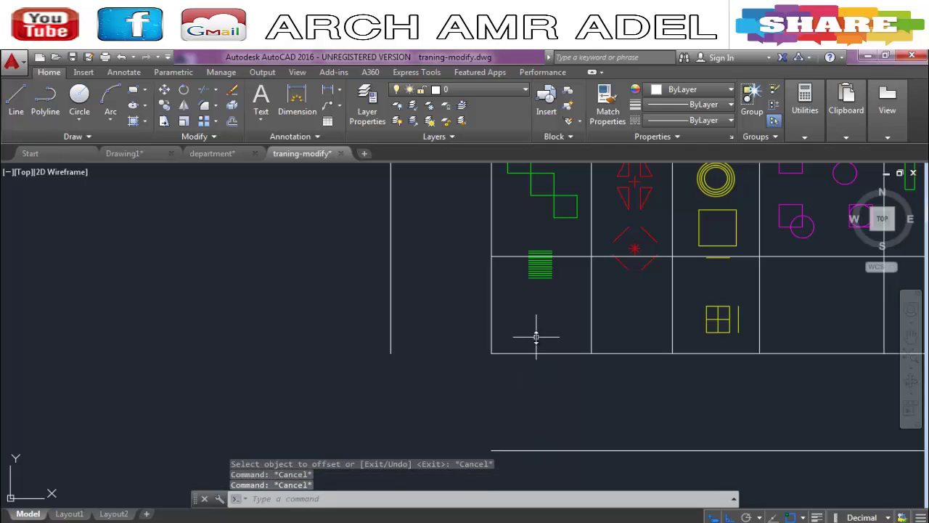
{"action": "type", "text": "c"}
{"action": "key", "text": "Return"}
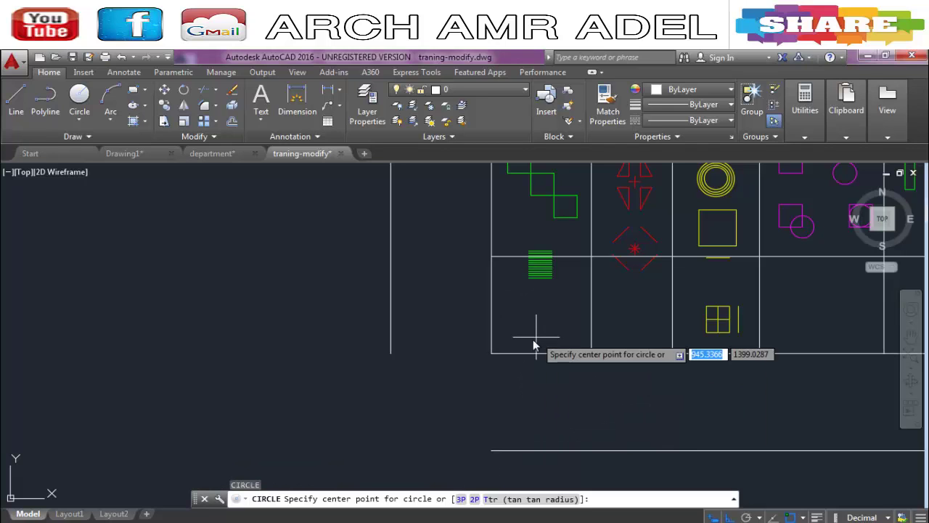
{"action": "left_click", "coordinate": [490, 356]}
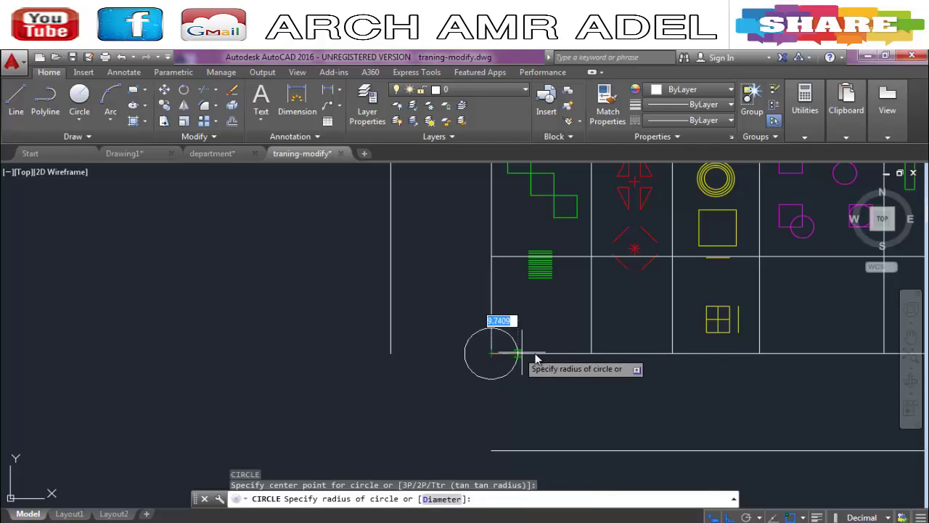
{"action": "left_click", "coordinate": [589, 355]}
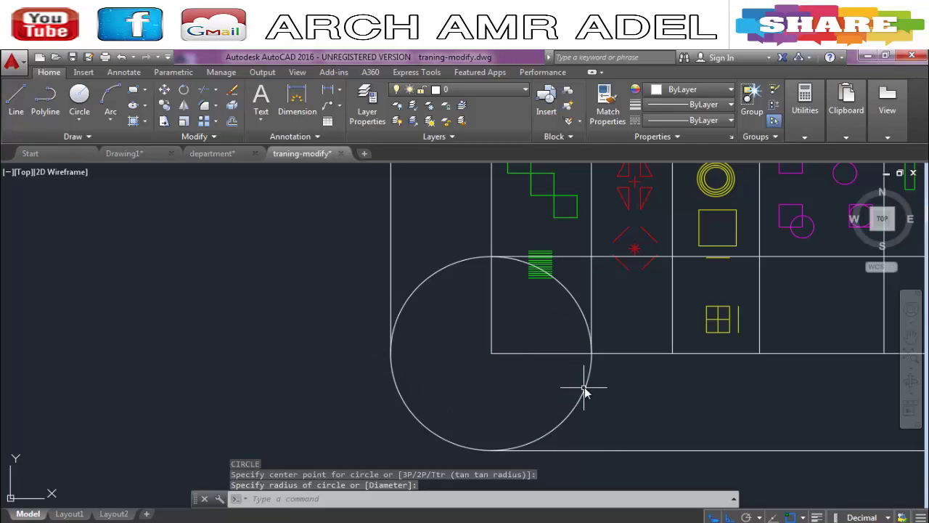
{"action": "scroll", "coordinate": [585, 389], "scroll_direction": "down", "scroll_amount": 2}
{"action": "middle_click_drag", "start_coordinate": [595, 389], "coordinate": [518, 396]}
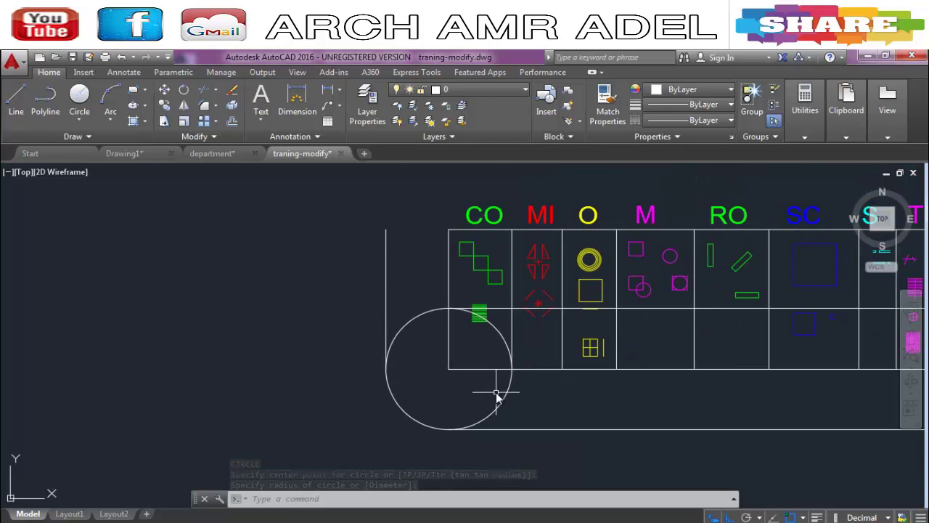